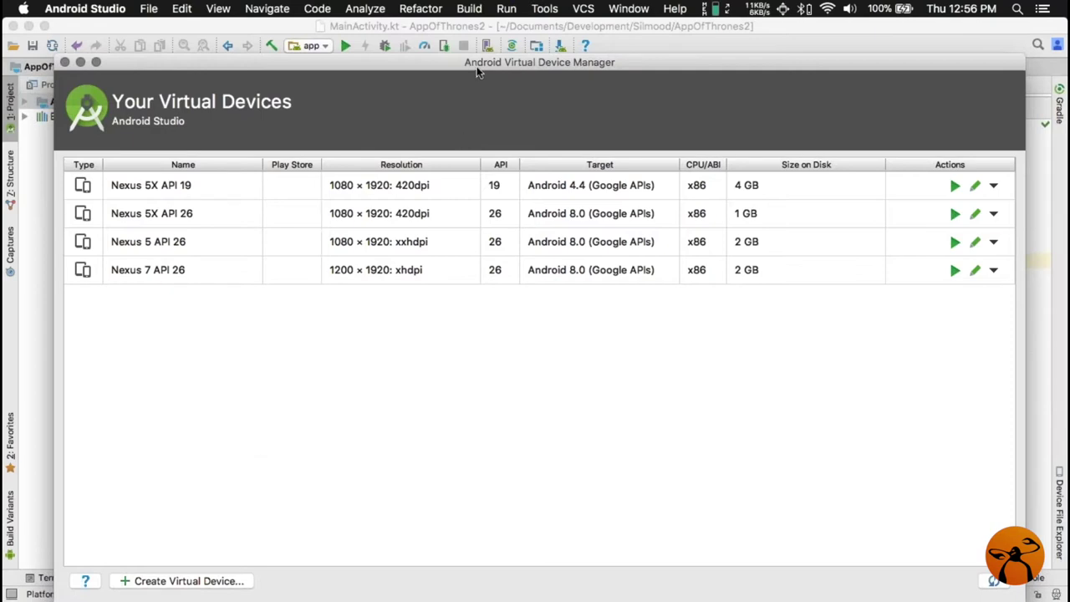
- Start creating a new virtual device and browse the TV, Wear and Phone hardware categories, ending on Phone
left_click_drag(477, 64, 473, 46)
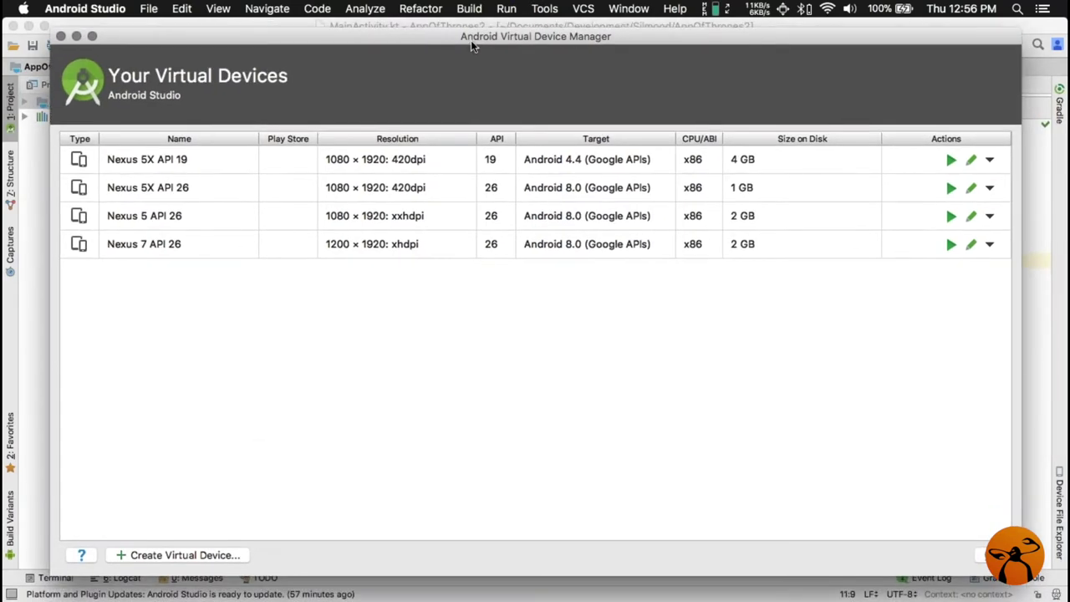
left_click(209, 558)
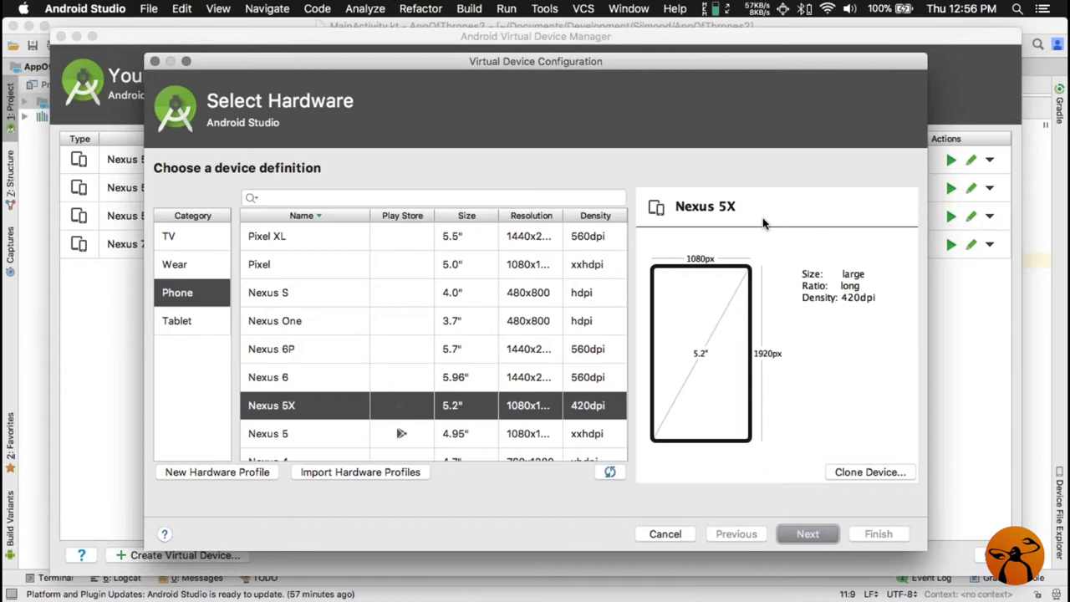
left_click(174, 237)
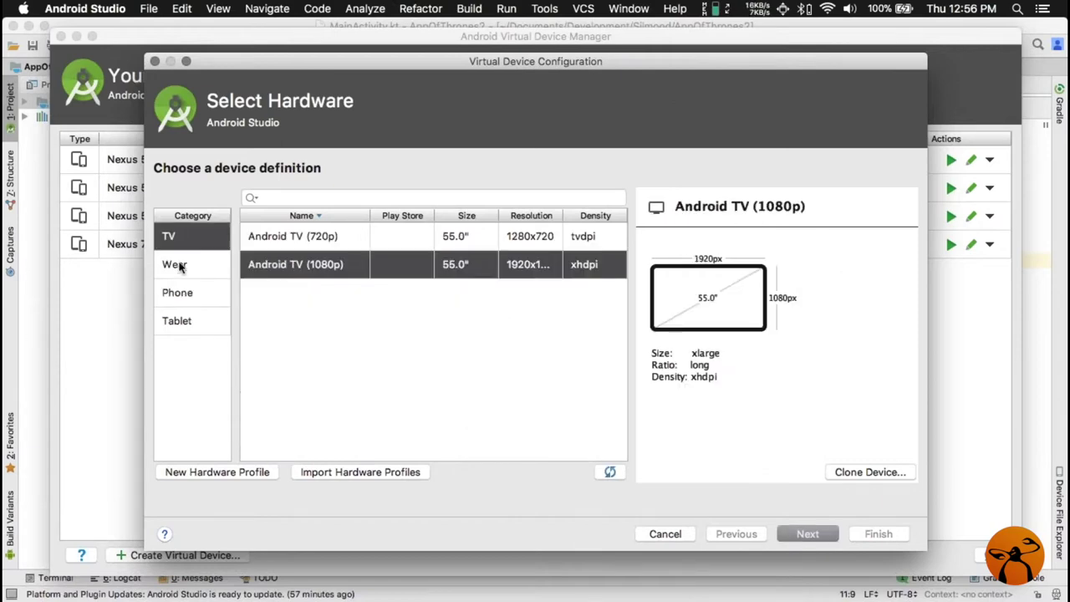
left_click(178, 266)
left_click(175, 301)
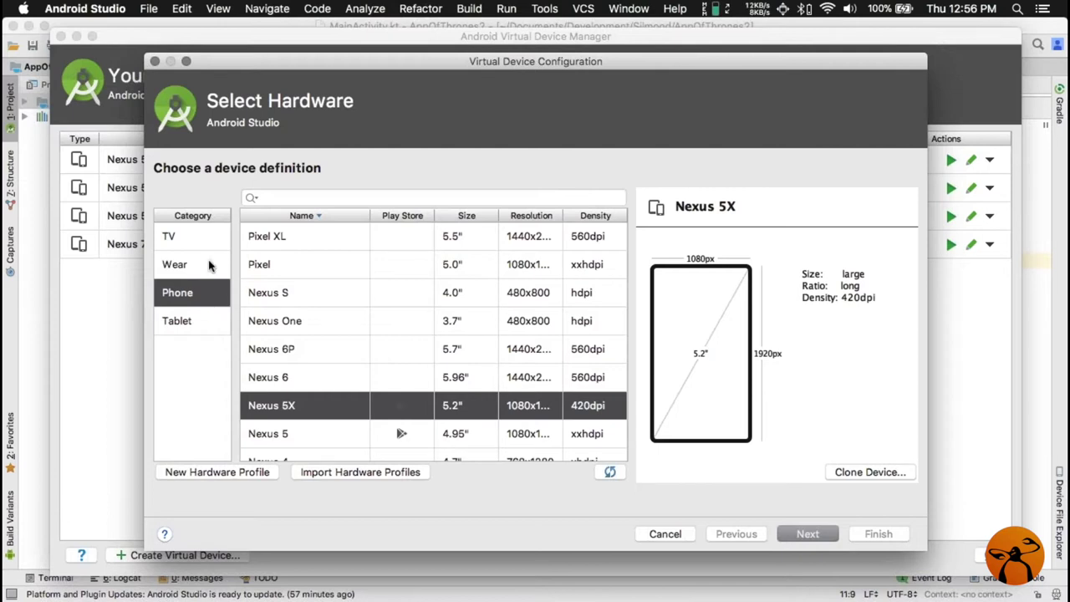
left_click(193, 238)
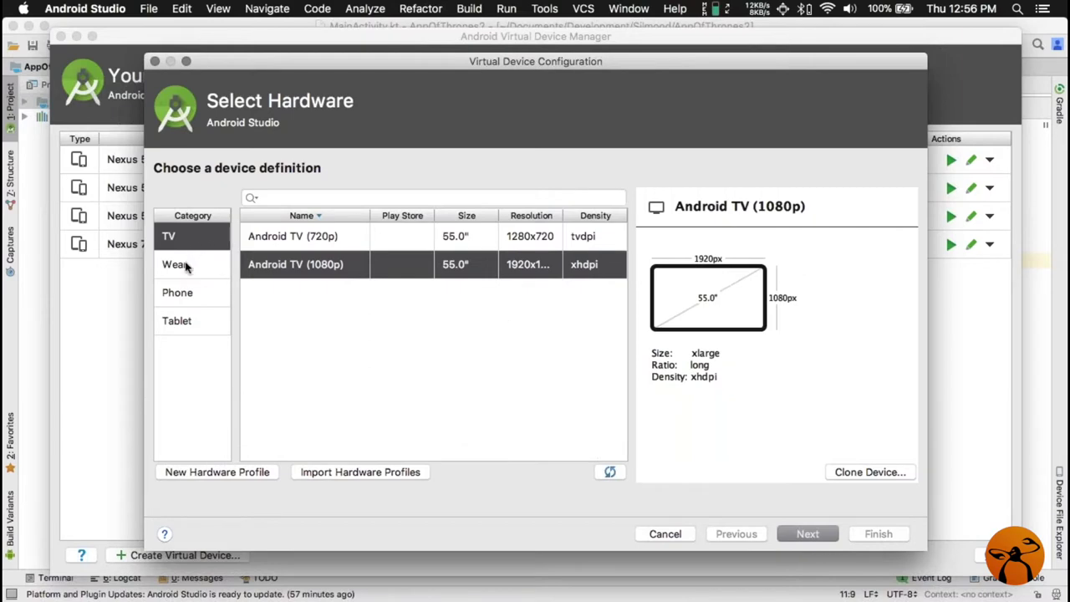
left_click(185, 266)
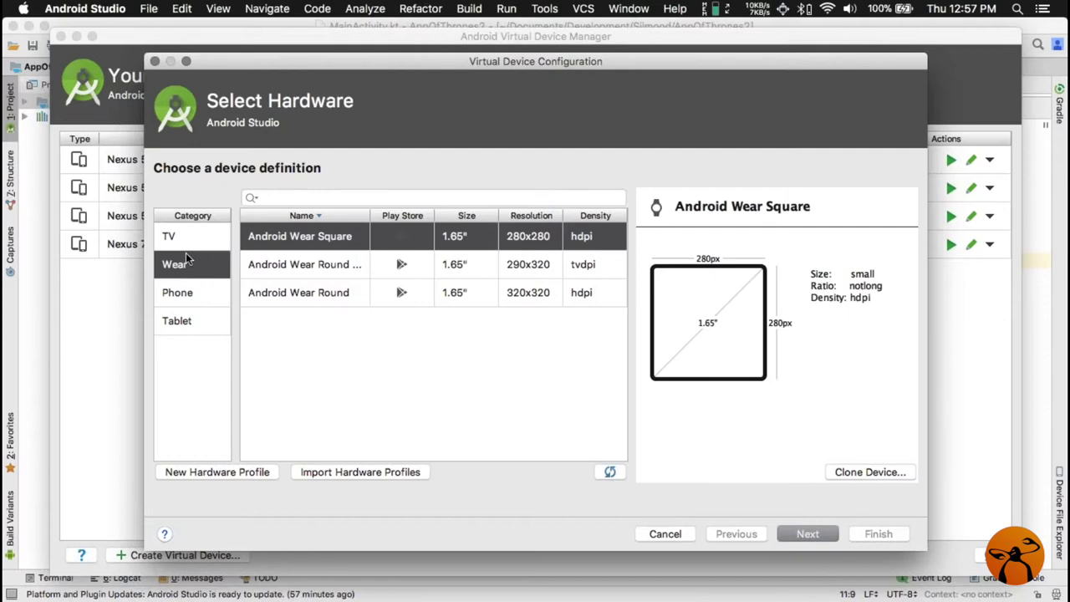
left_click(181, 289)
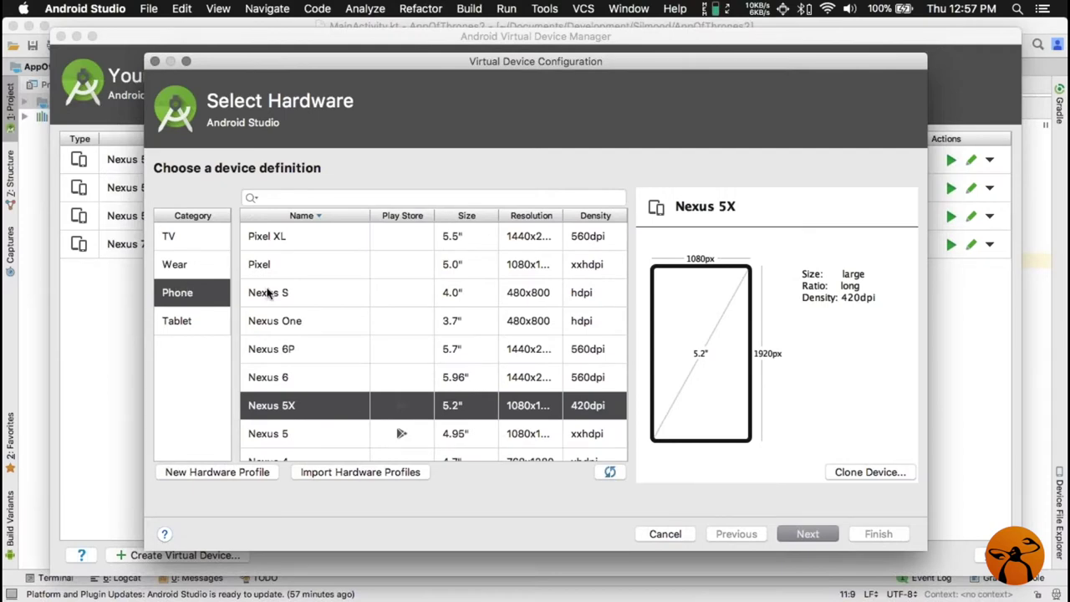
- Choose the Nexus 5X phone as the device definition and continue to the system image selection
scroll(338, 375, "down", 3)
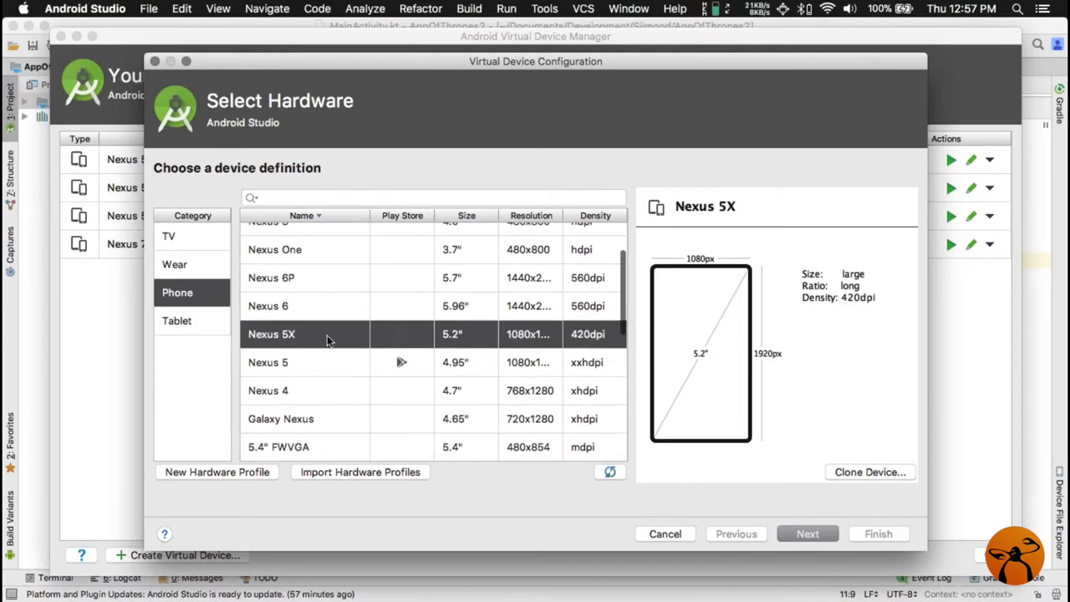
scroll(330, 334, "up", 3)
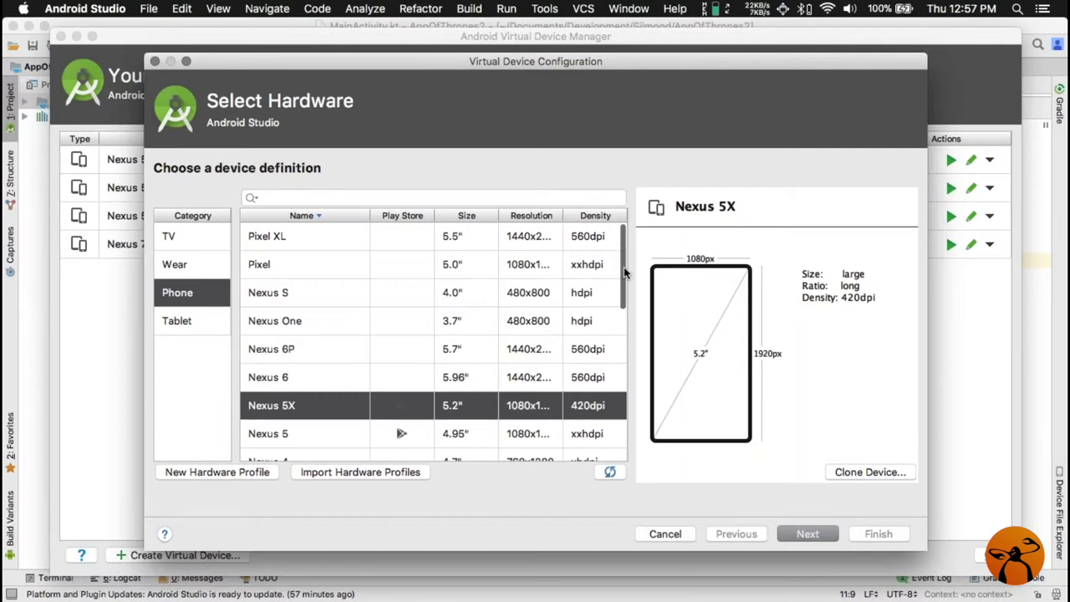
scroll(554, 384, "down", 1)
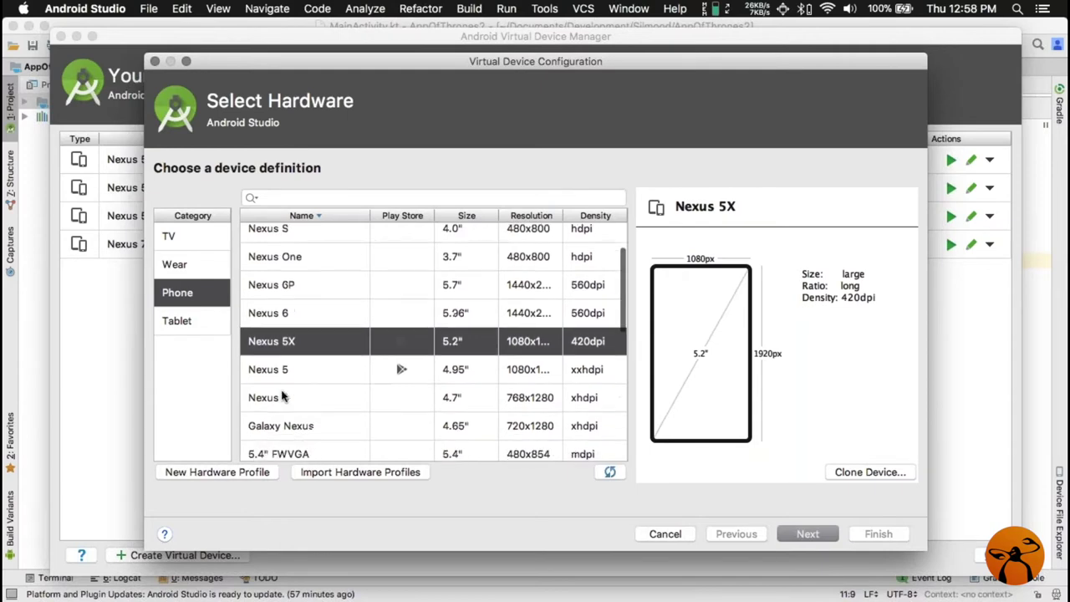
scroll(282, 400, "down", 1)
left_click(309, 368)
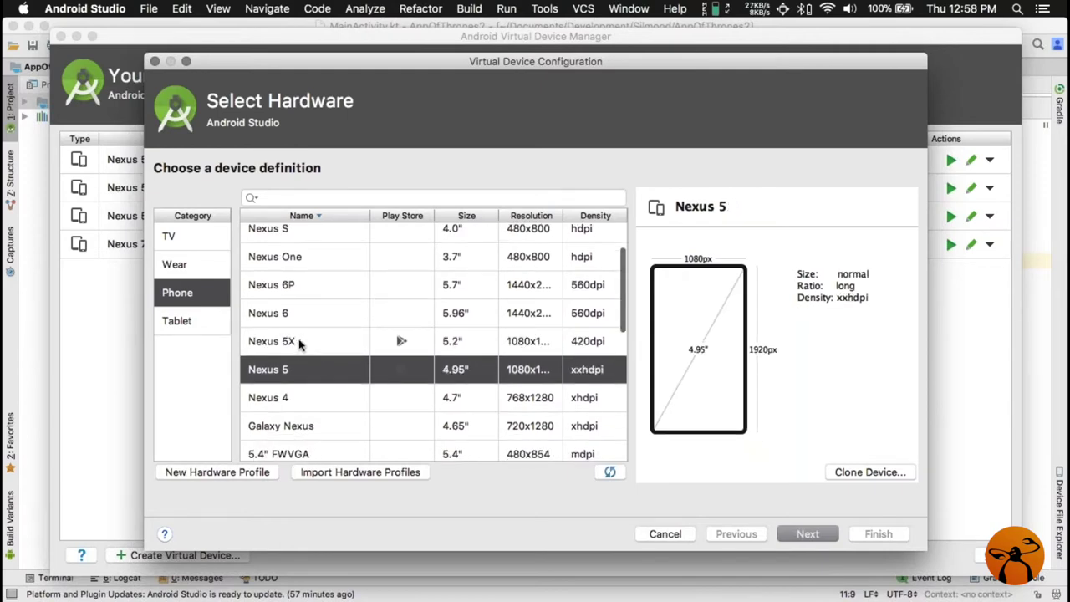
left_click(297, 351)
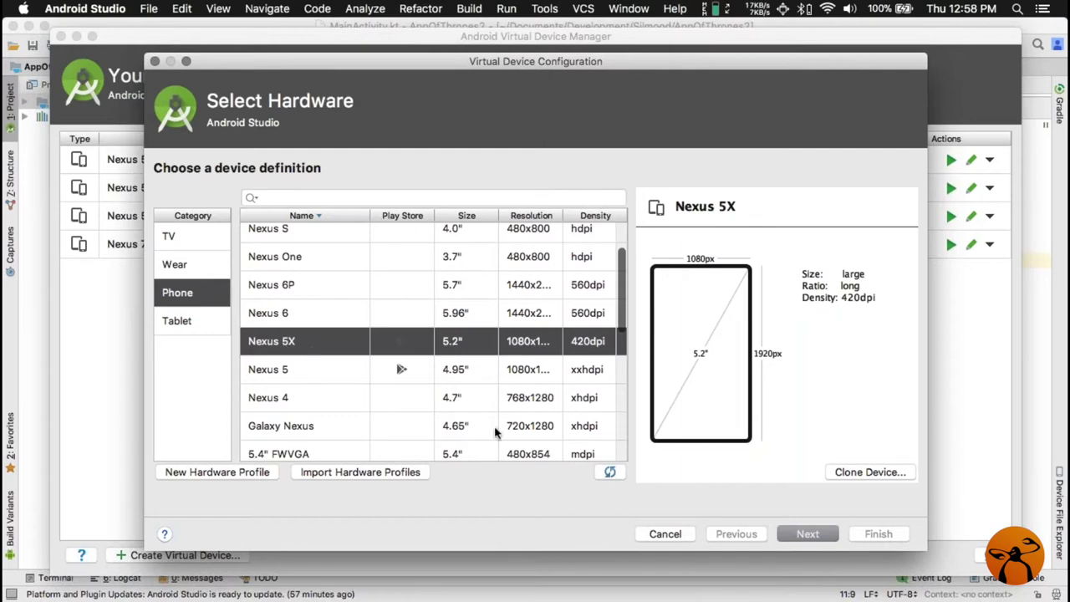
left_click(817, 537)
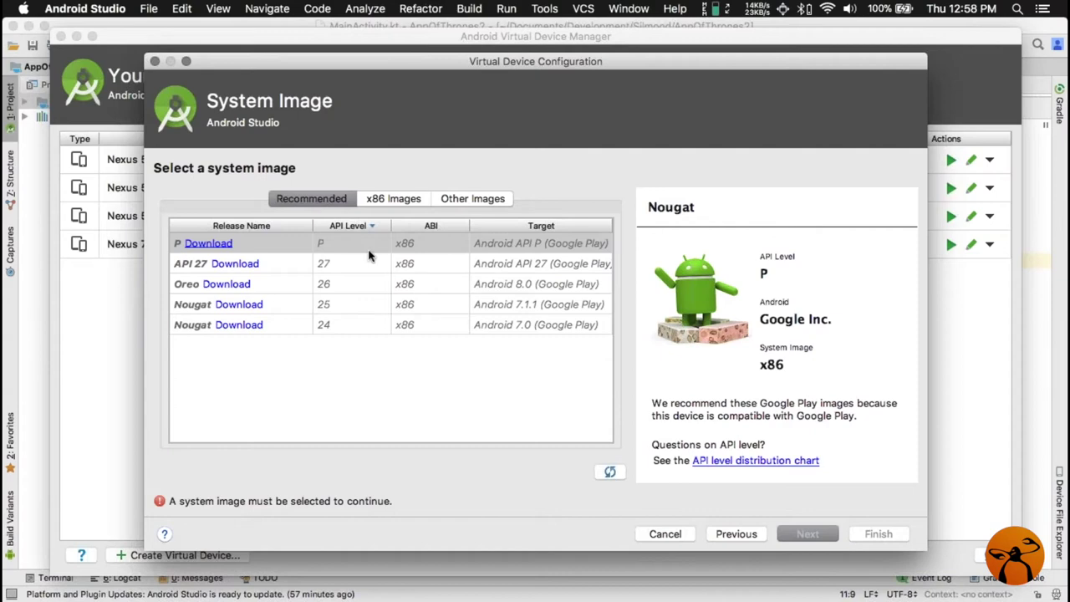
- Compare the recommended and x86 system images, and continue with the x86 Oreo image, API 26, Android 8.0 (Google APIs)
left_click(397, 199)
left_click(473, 199)
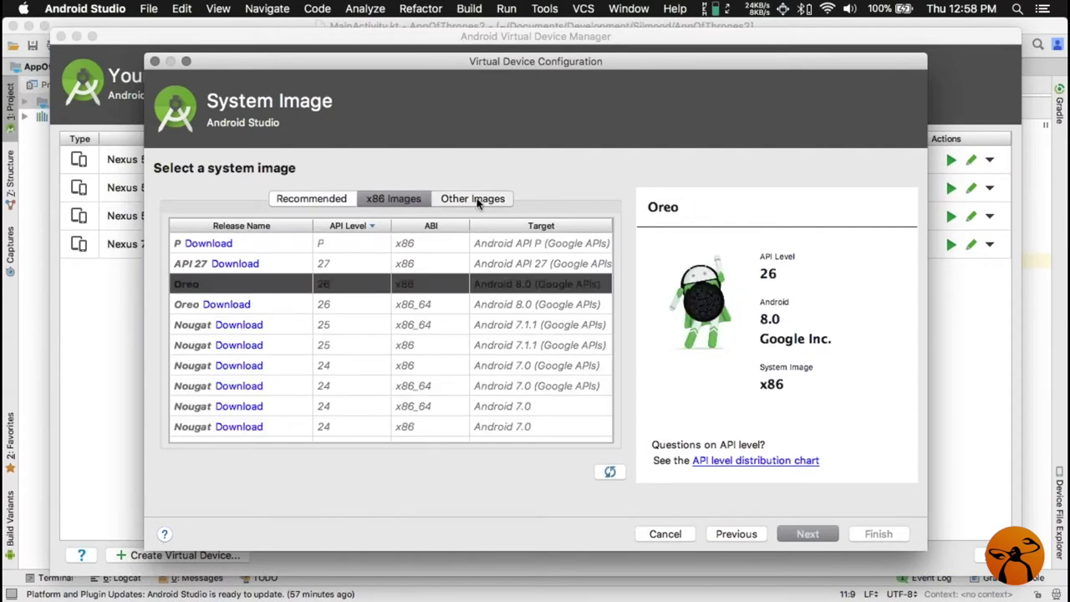
left_click(314, 198)
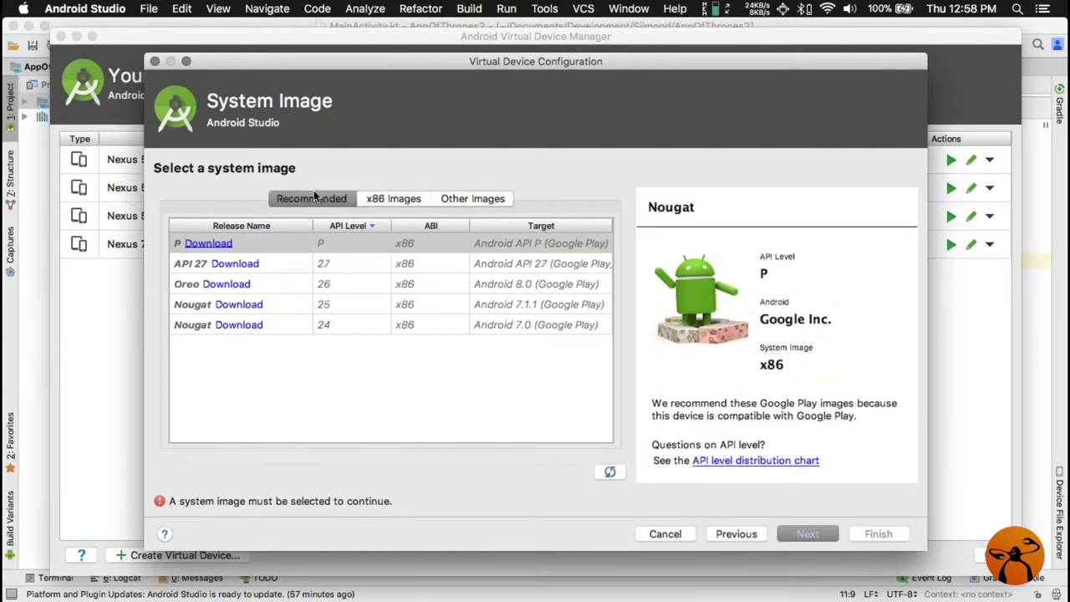
left_click(397, 198)
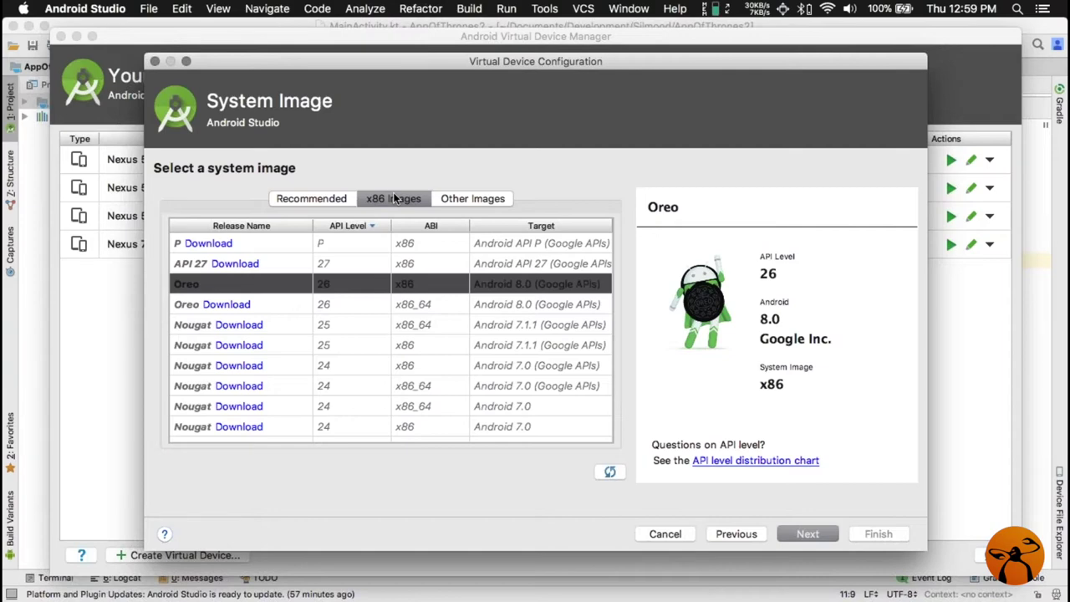
scroll(367, 348, "down", 5)
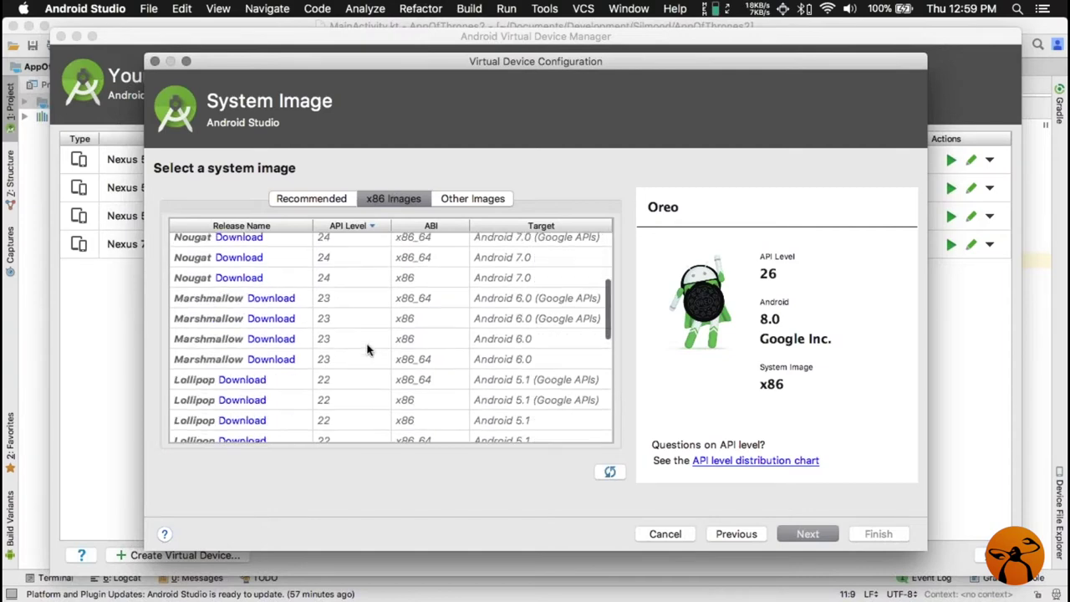
scroll(368, 350, "up", 5)
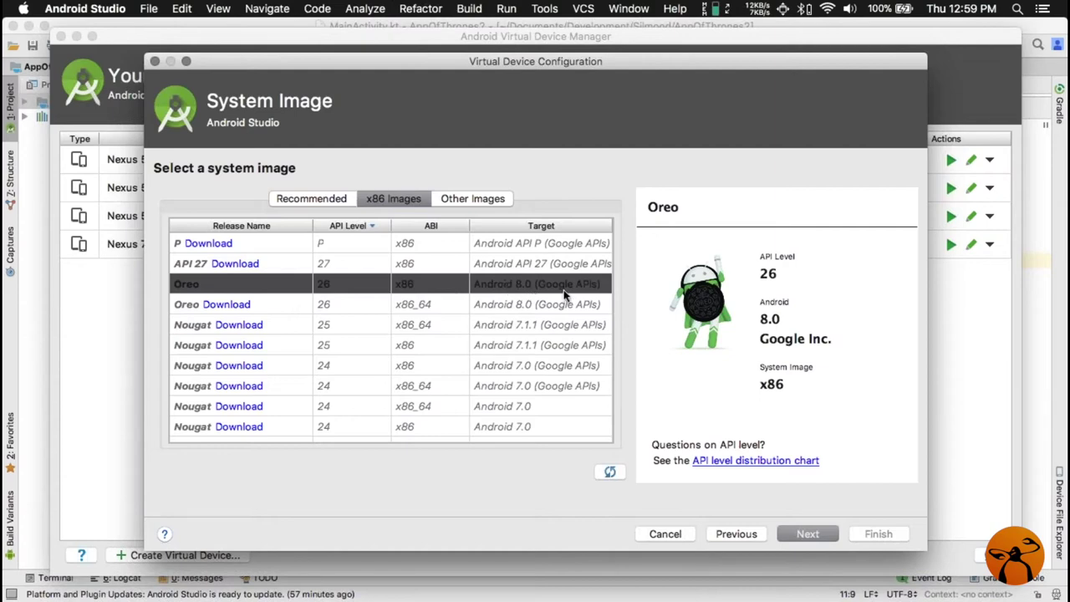
scroll(543, 291, "down", 1)
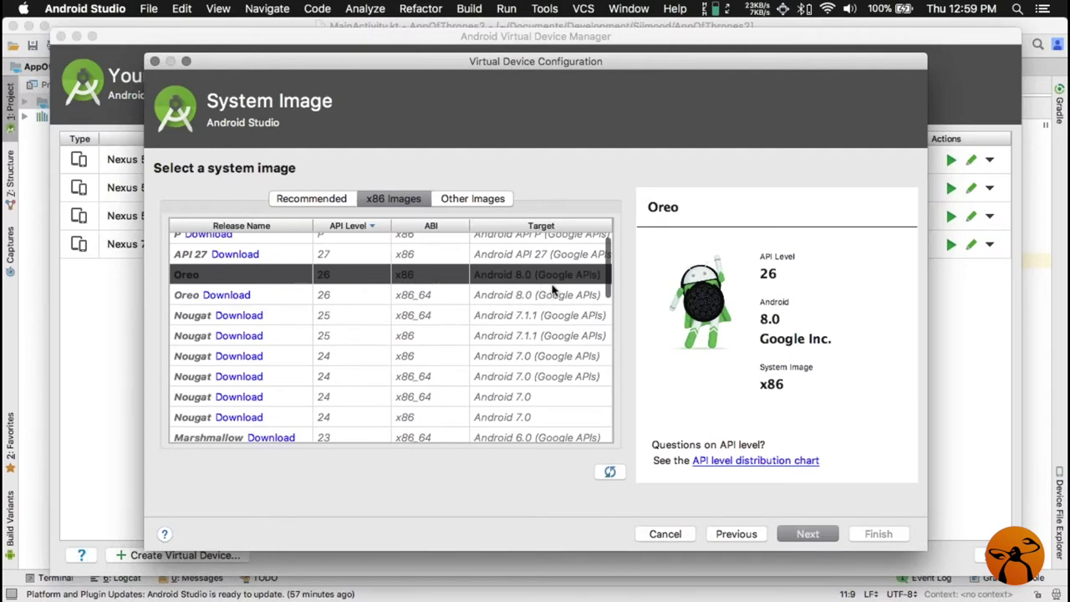
scroll(550, 289, "up", 1)
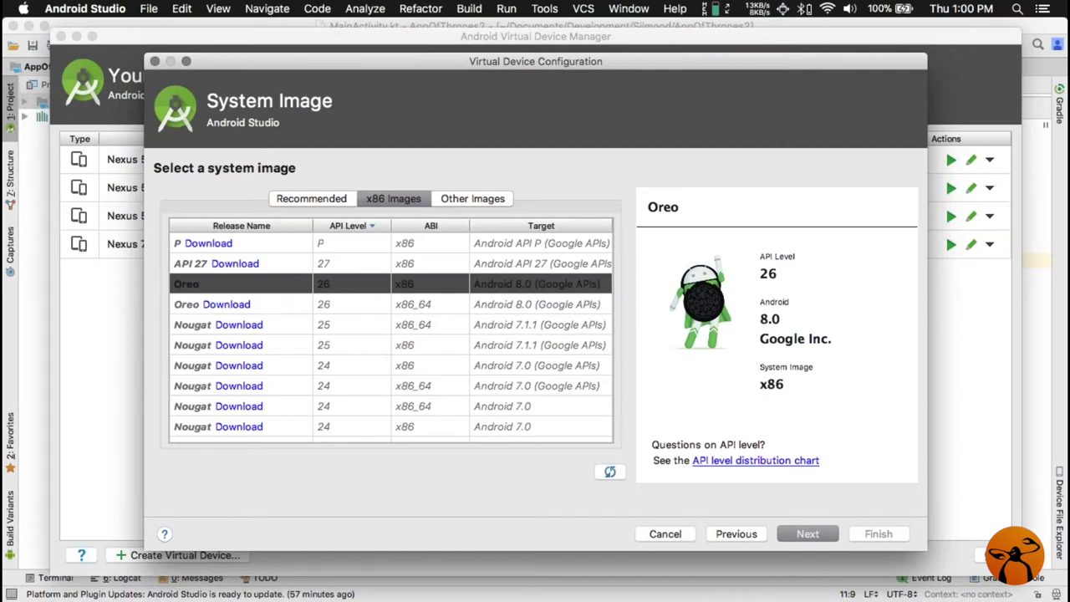
scroll(229, 326, "down", 1)
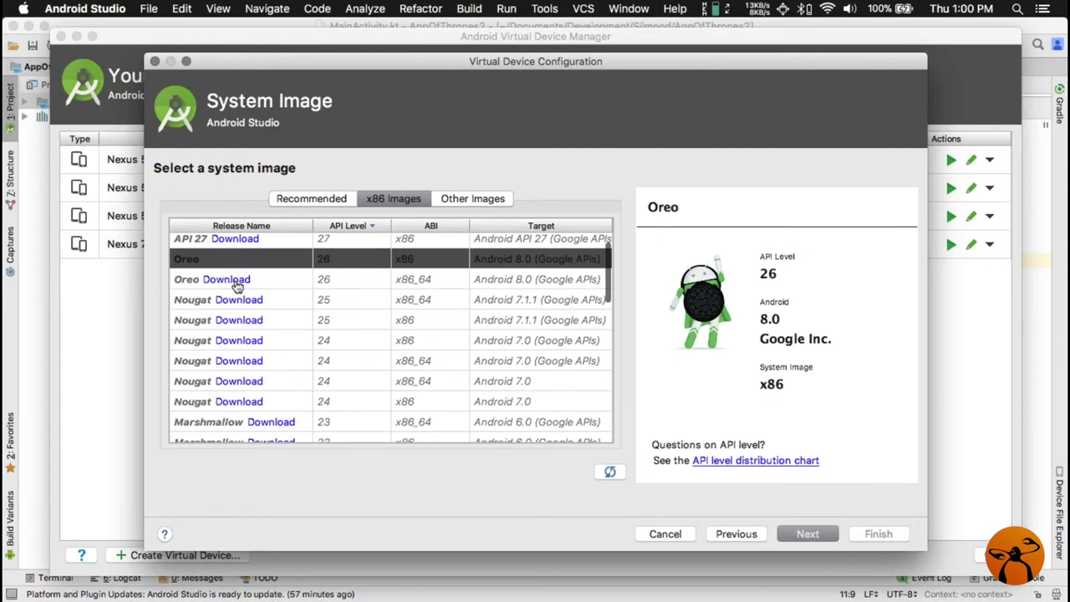
scroll(250, 323, "up", 1)
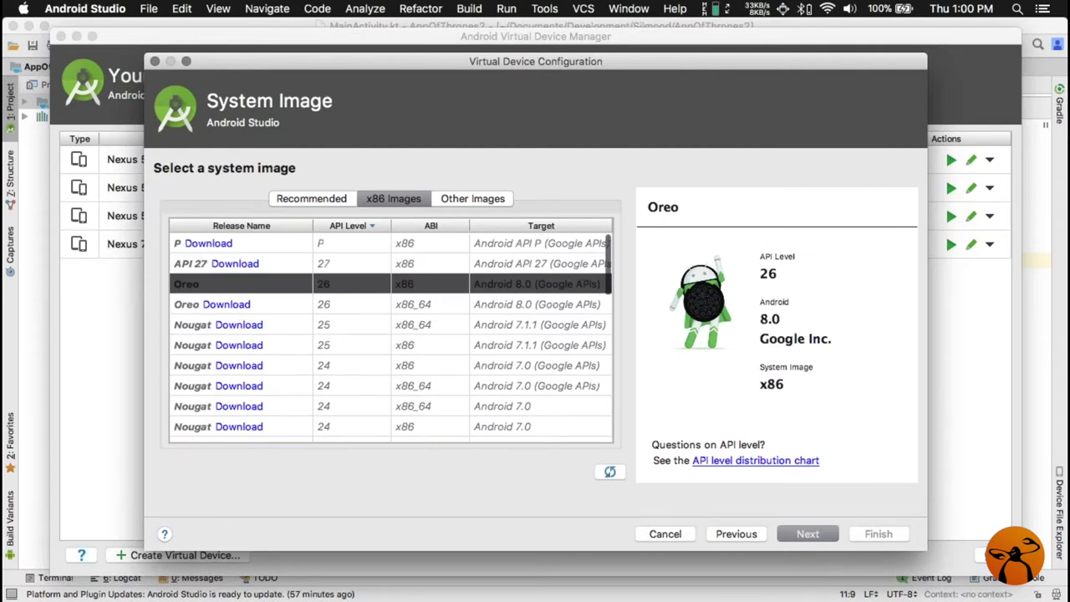
scroll(464, 411, "down", 1)
left_click(807, 533)
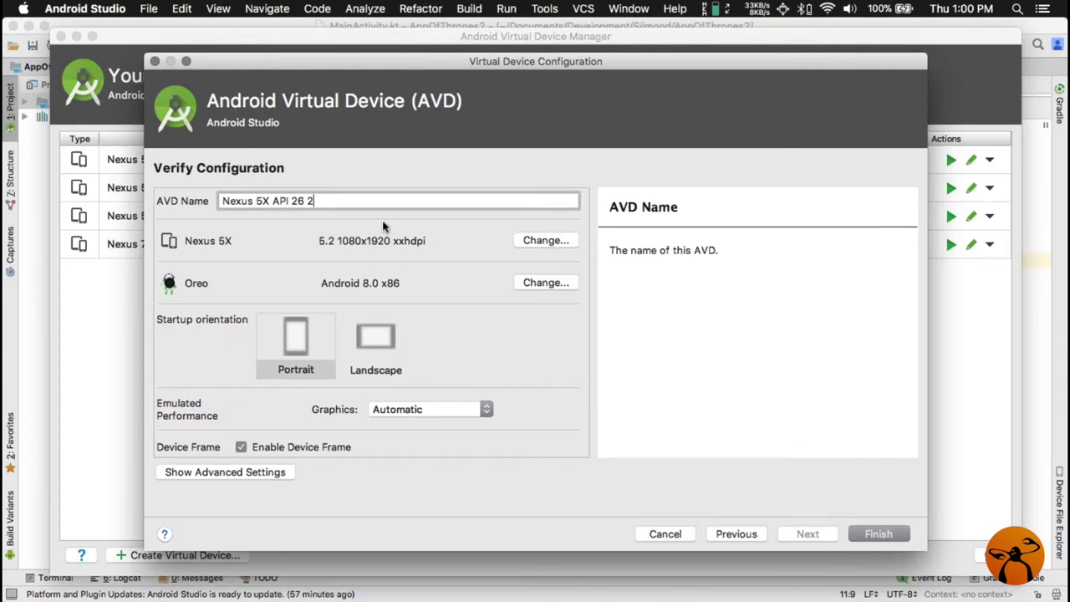
- Try the Landscape startup orientation for the new virtual device and set it back to Portrait
left_click_drag(326, 200, 177, 187)
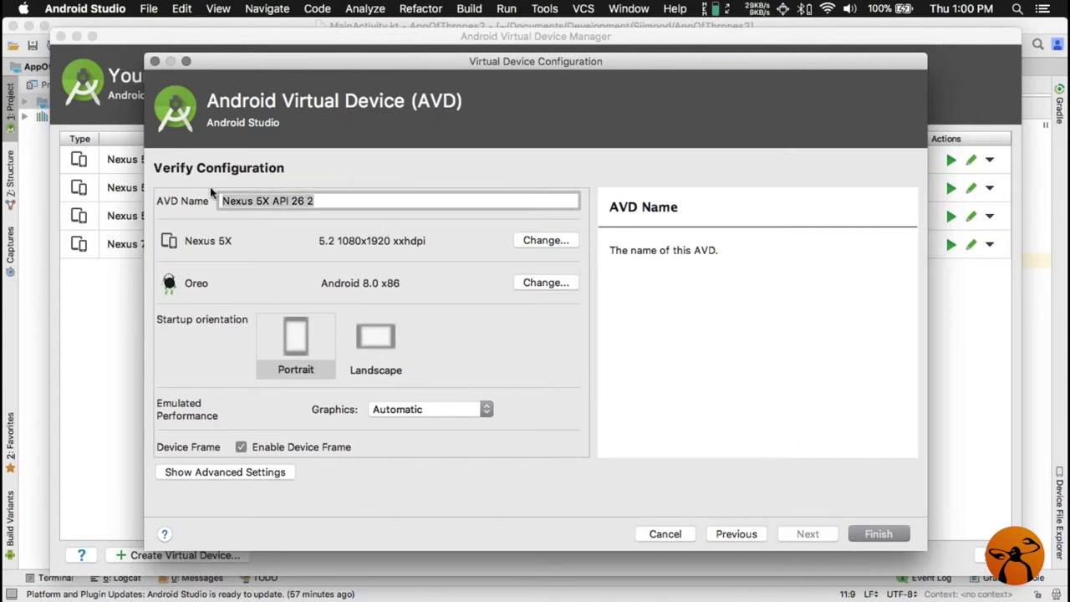
left_click(349, 200)
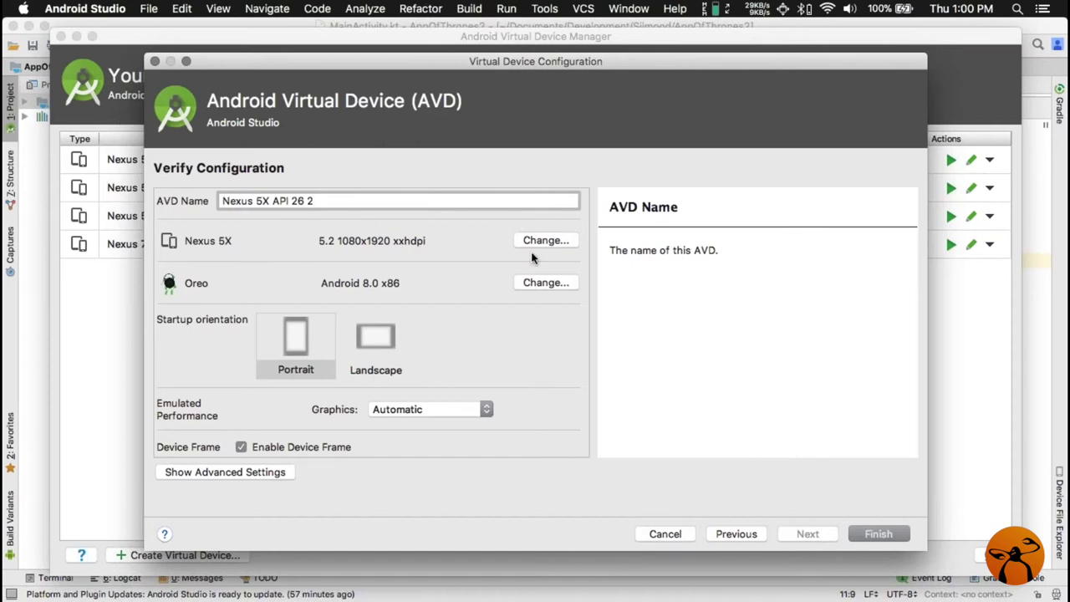
scroll(259, 303, "down", 1)
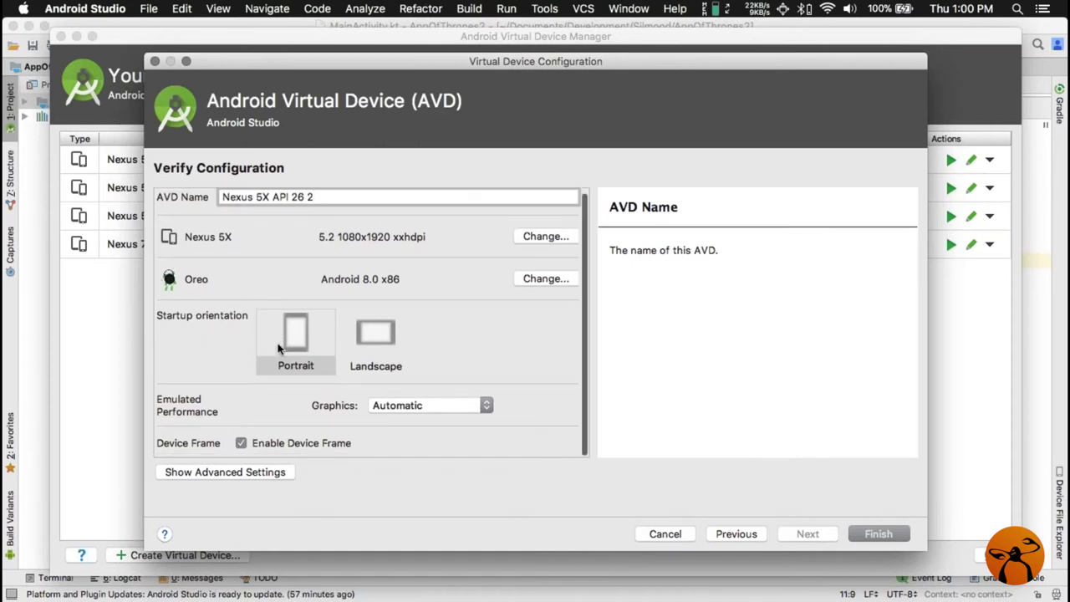
left_click(383, 340)
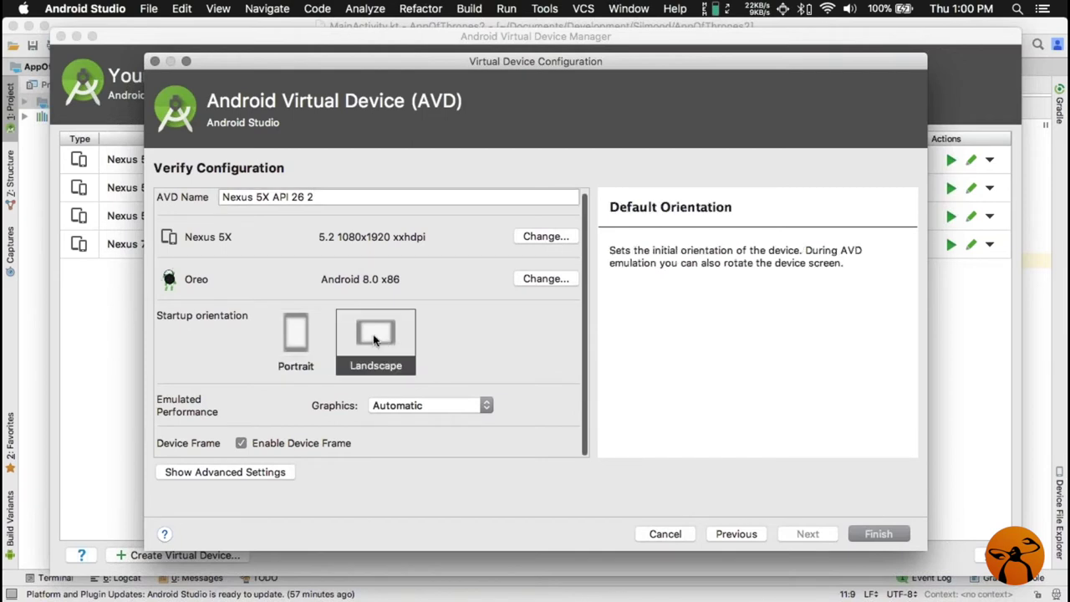
left_click(309, 339)
left_click(375, 340)
left_click(284, 332)
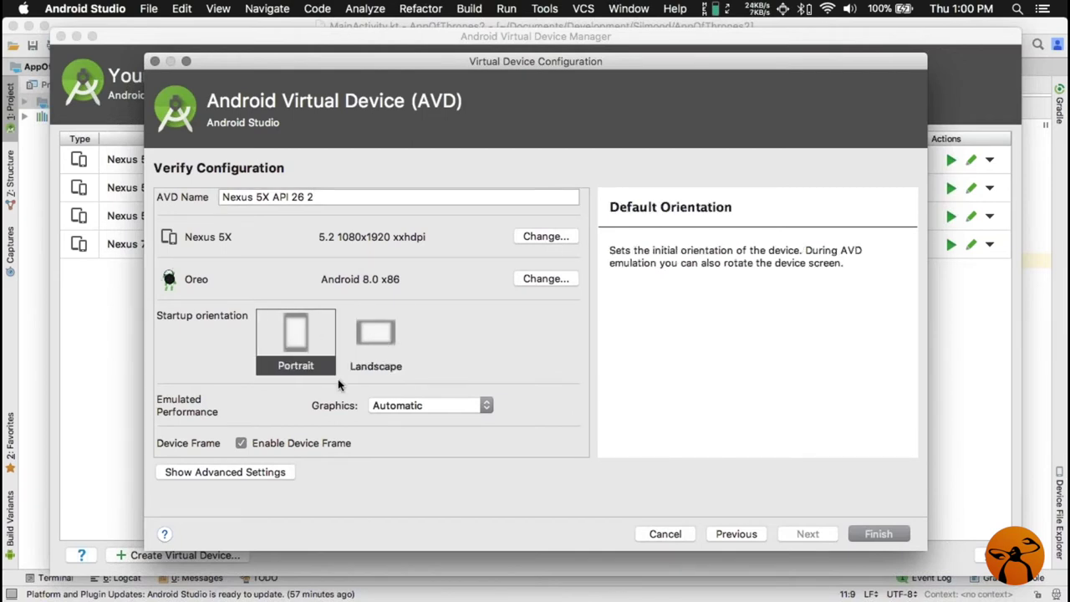
- Check the graphics rendering options offered for the device's emulated performance
left_click(433, 405)
left_click(471, 365)
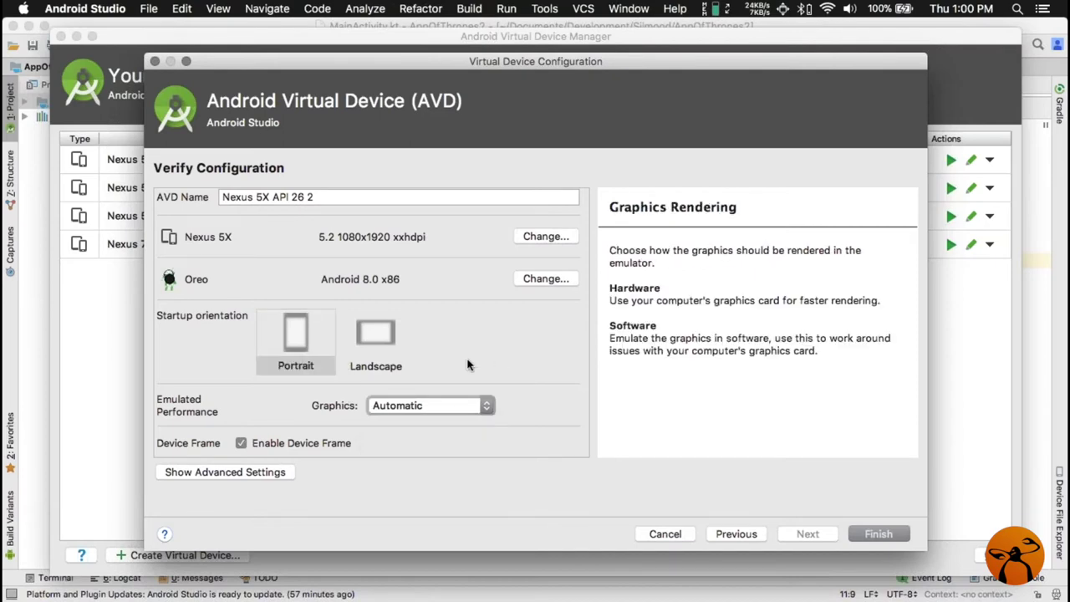
left_click(444, 409)
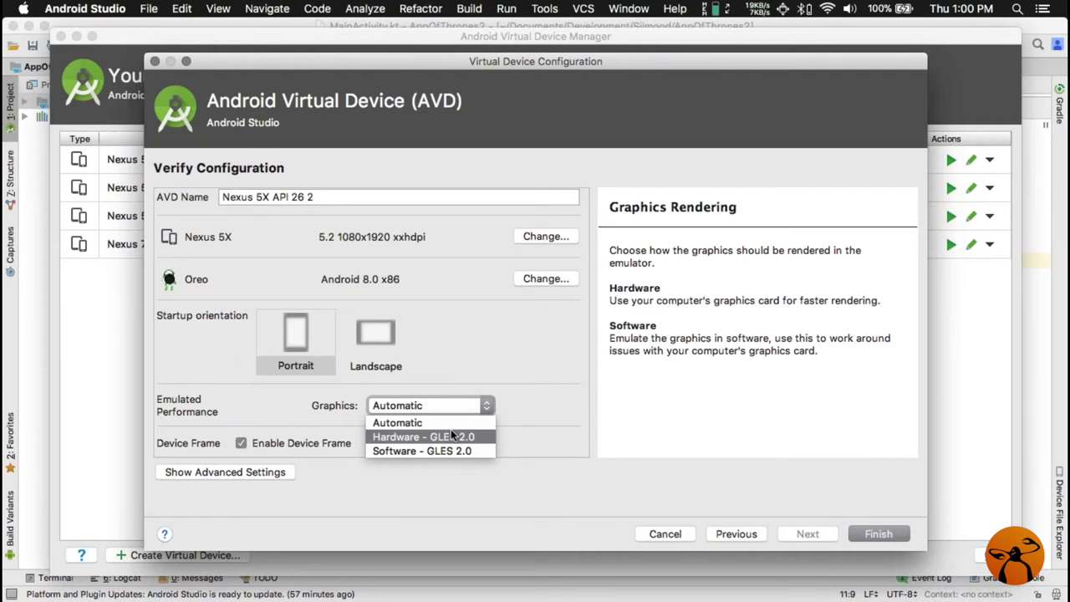
left_click(767, 347)
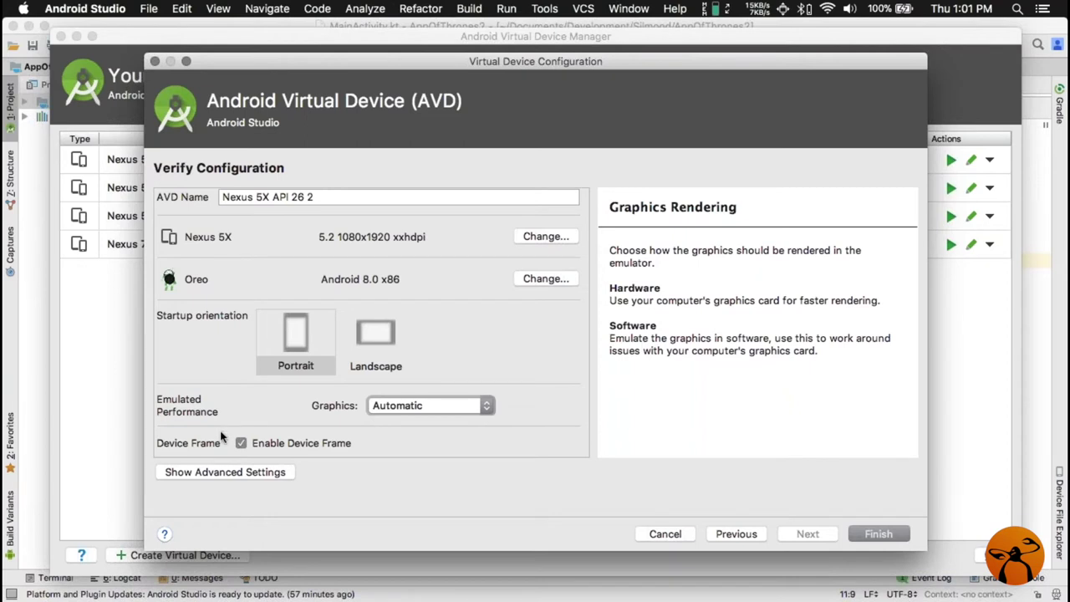
- Show the advanced settings and review the device's camera, boot, multi-core CPU, memory, storage and device frame options
left_click(208, 471)
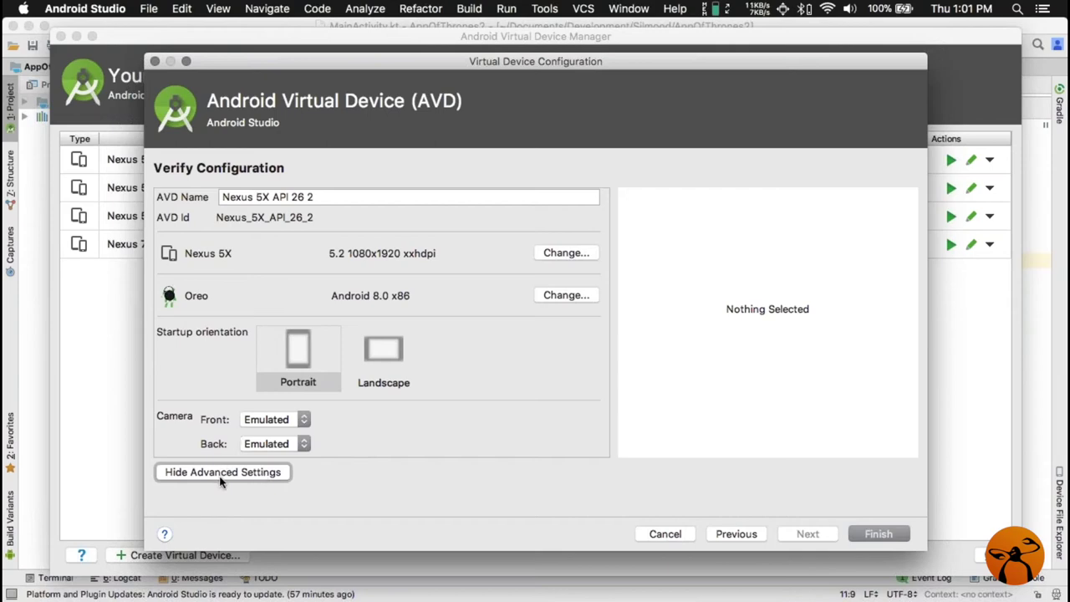
scroll(398, 316, "down", 10)
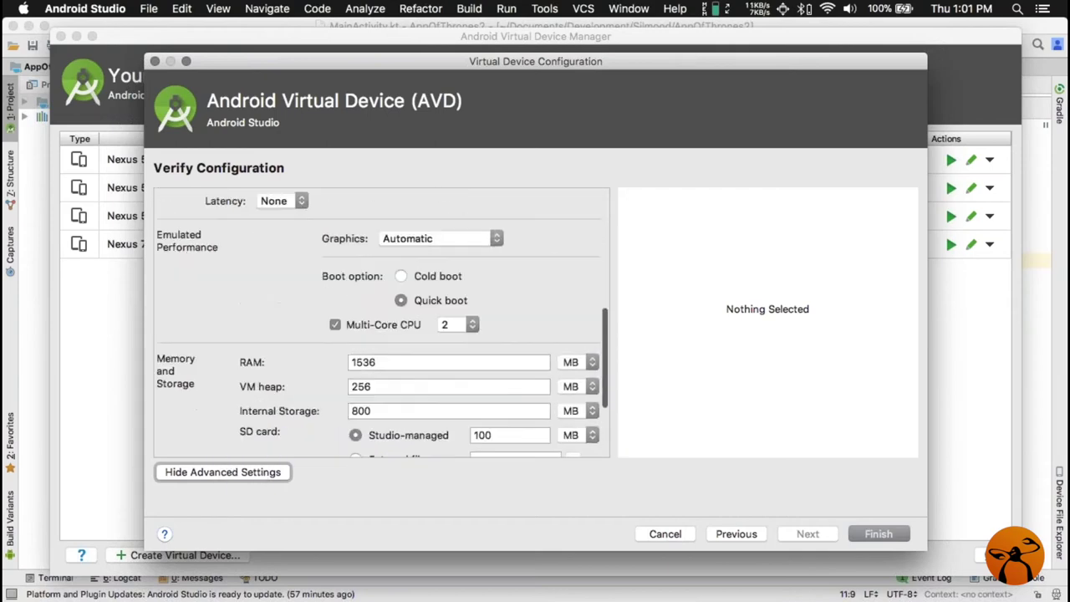
scroll(350, 317, "up", 2)
scroll(325, 330, "down", 3)
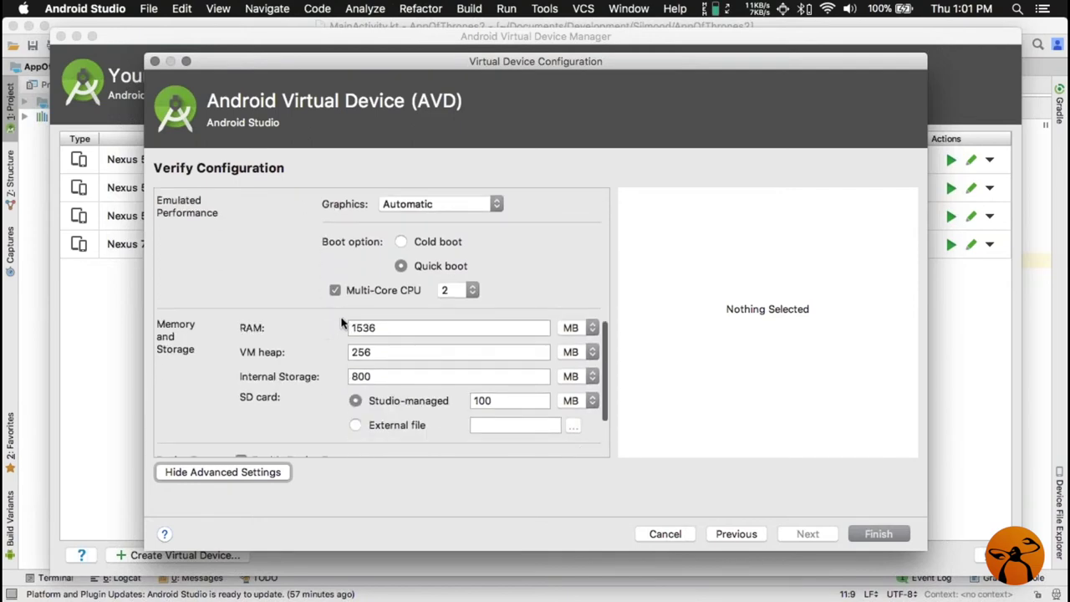
scroll(364, 321, "down", 3)
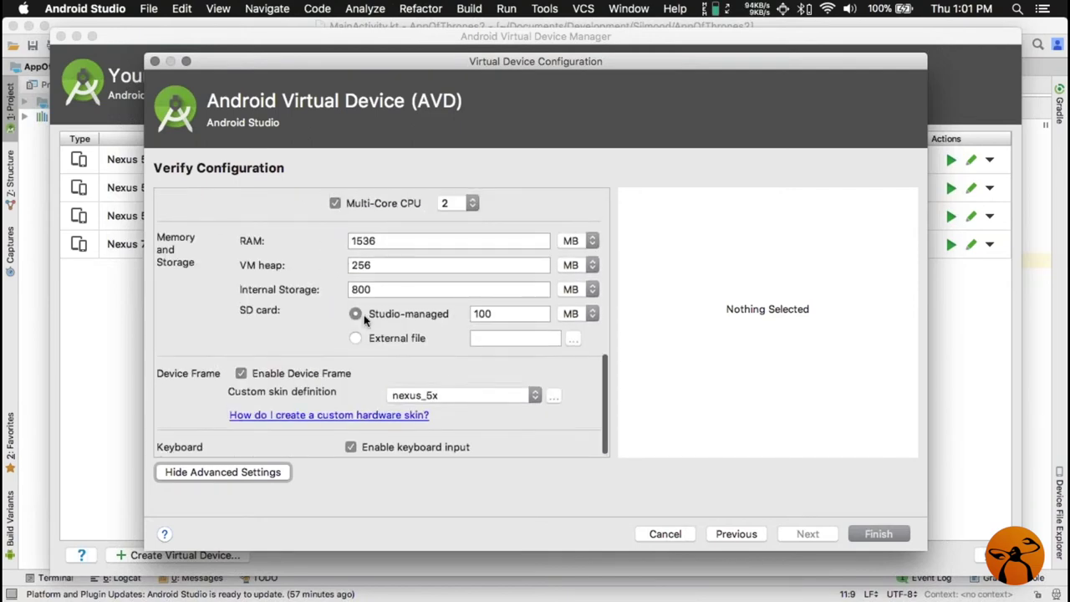
- Examine the RAM, VM heap, internal storage and SD card settings, and the number of cores offered for the multi-core CPU
scroll(351, 302, "up", 1)
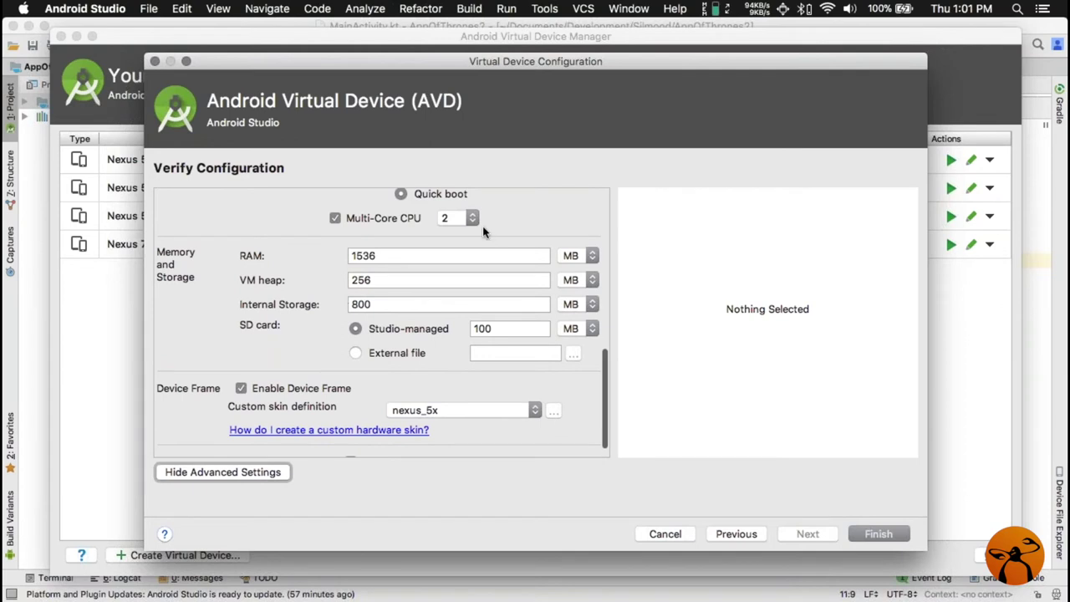
left_click_drag(423, 256, 326, 259)
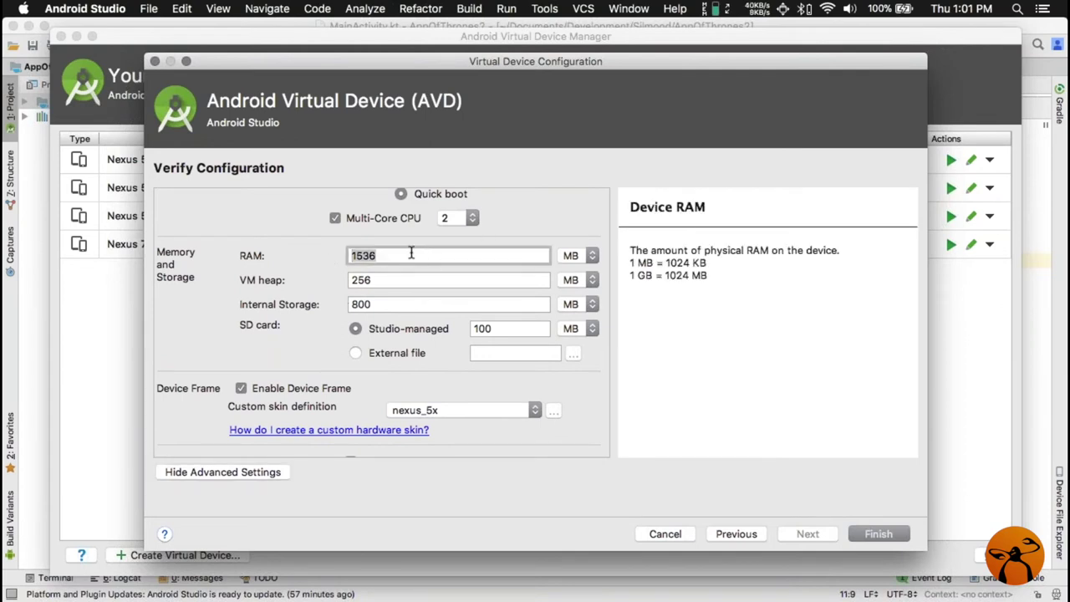
left_click(399, 280)
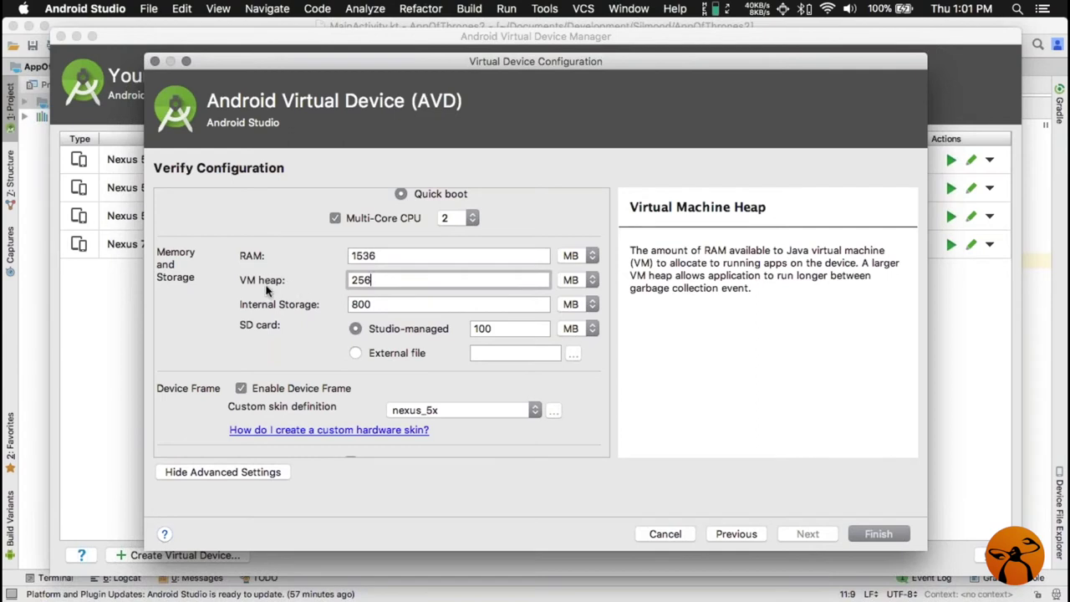
left_click_drag(371, 303, 345, 306)
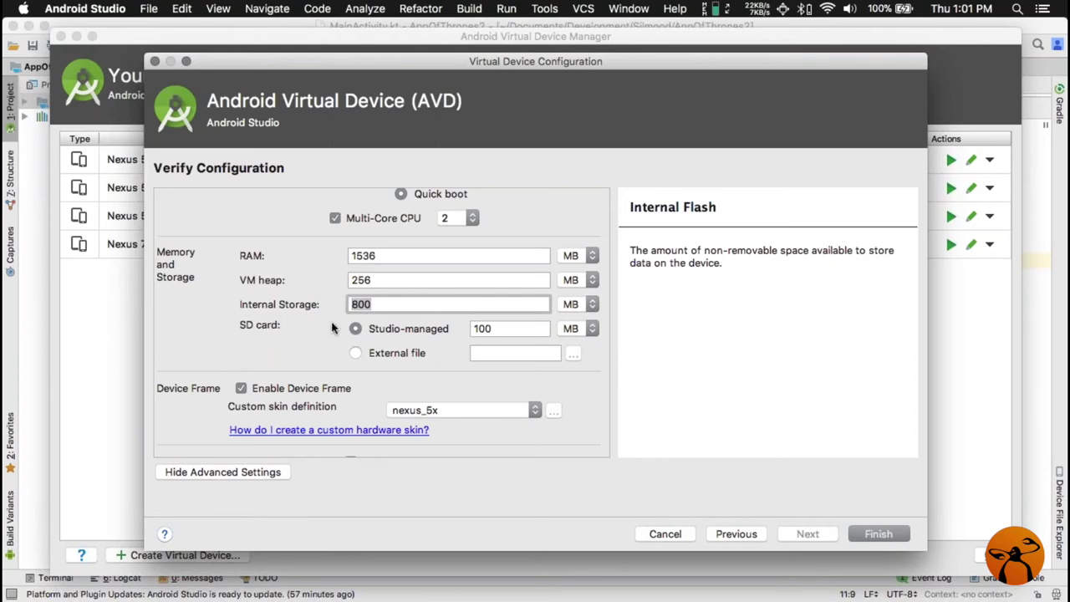
scroll(355, 307, "up", 5)
scroll(355, 306, "down", 5)
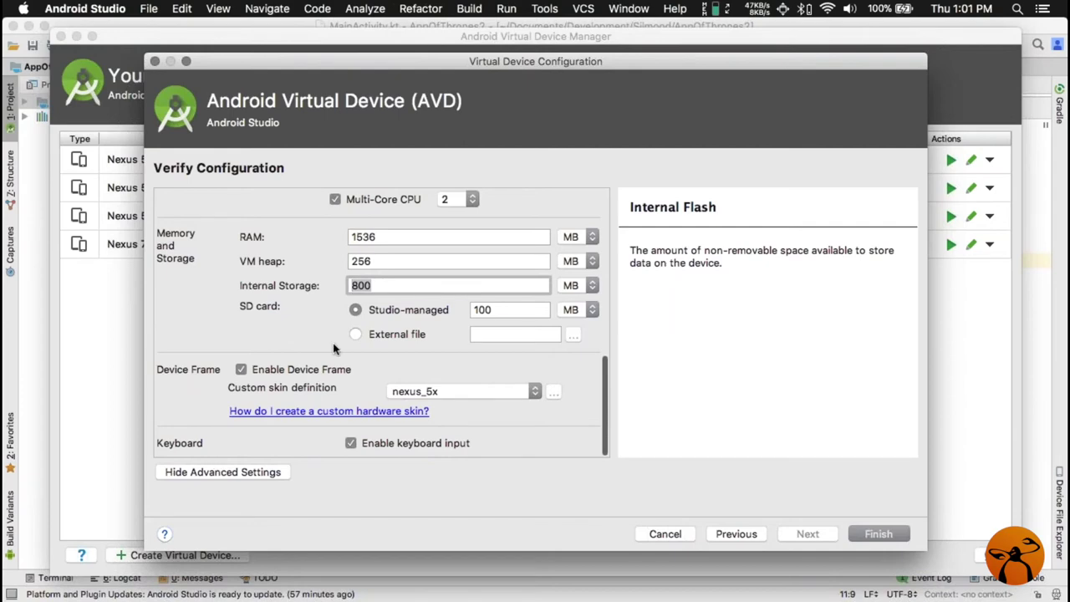
left_click(422, 286)
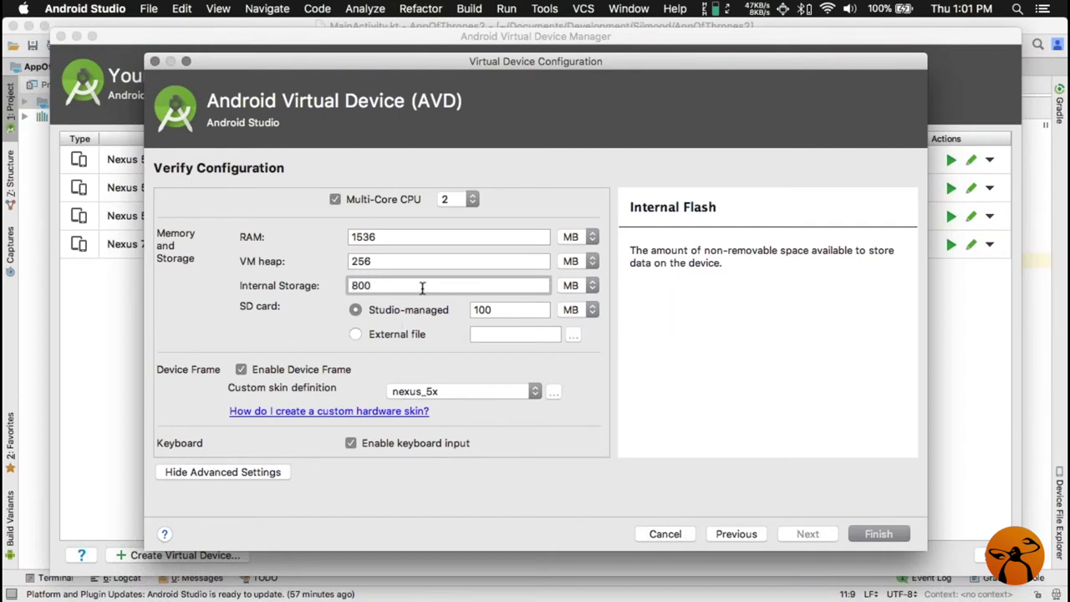
scroll(392, 310, "up", 2)
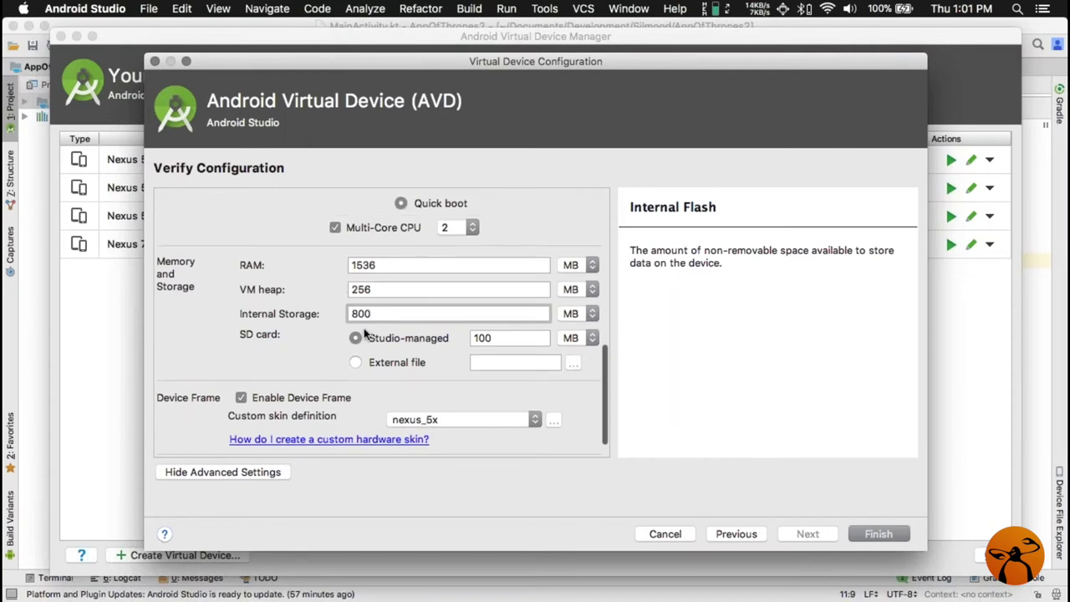
scroll(364, 328, "down", 2)
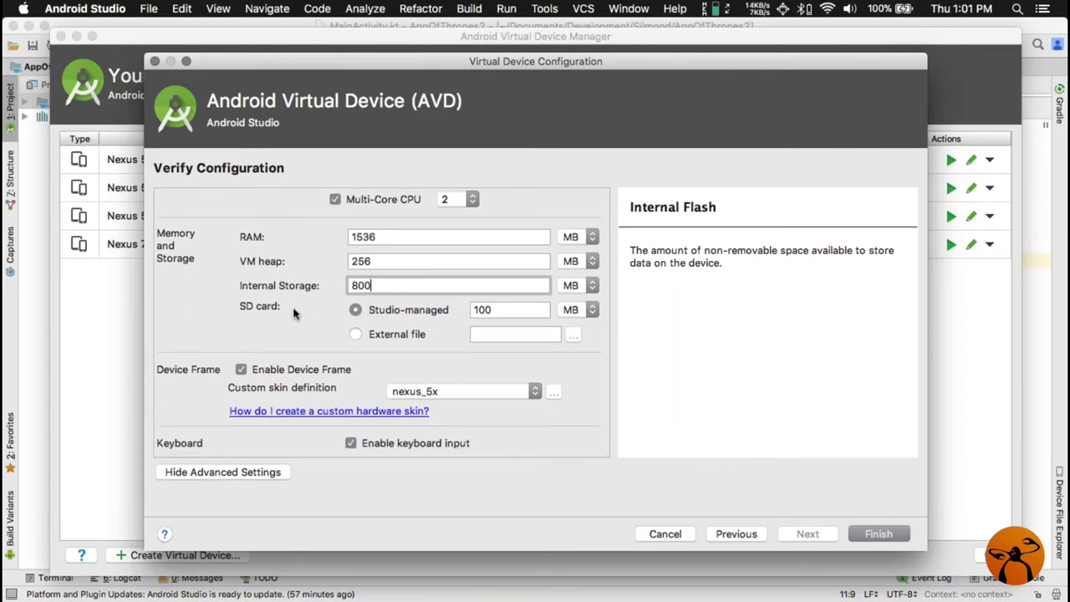
scroll(255, 281, "up", 5)
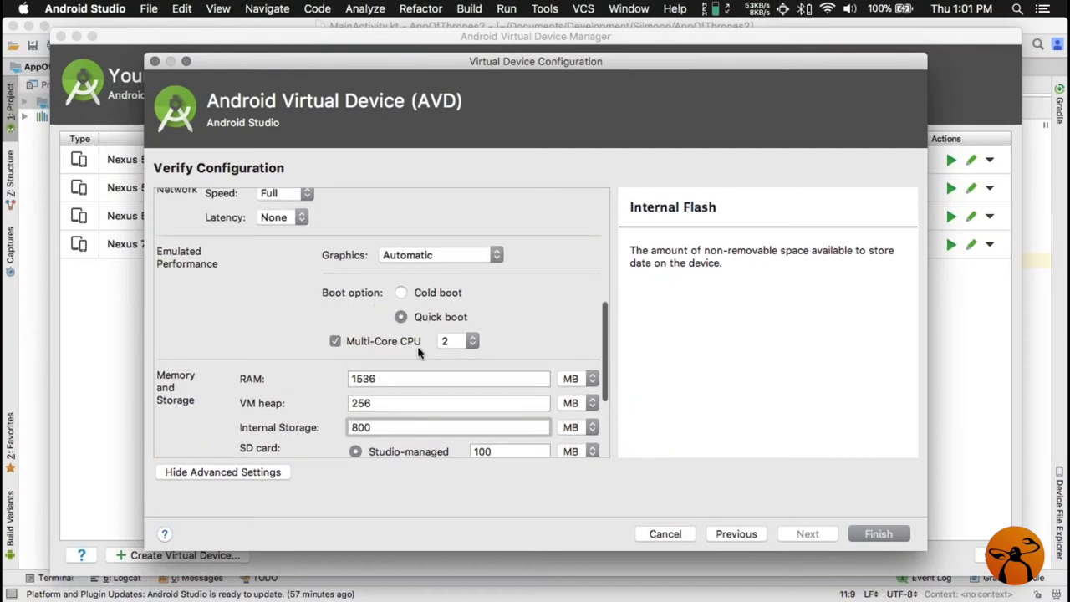
left_click(473, 341)
left_click(509, 339)
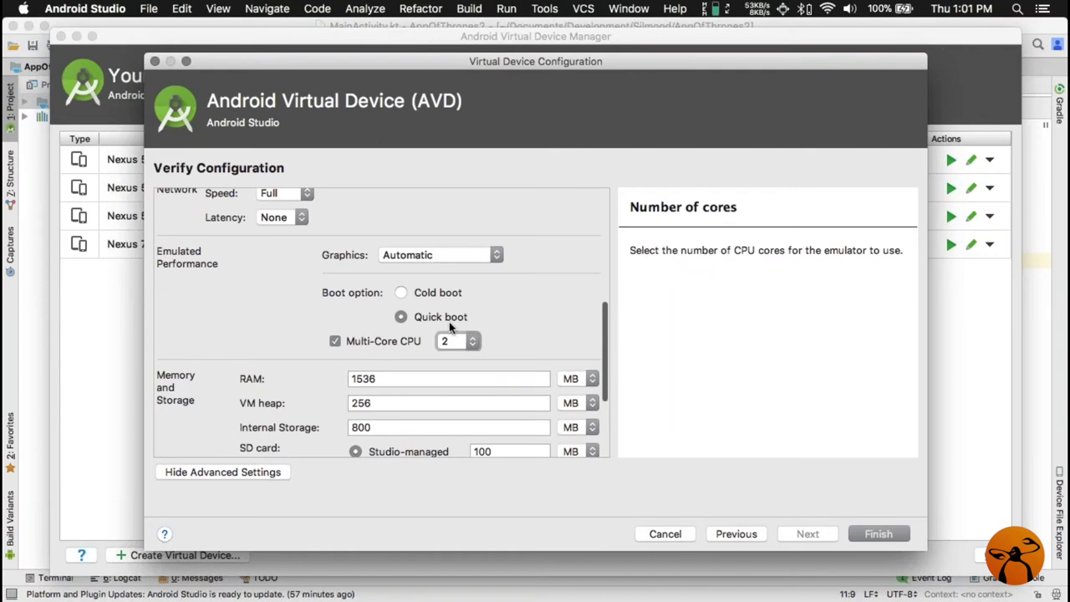
- Finish the configuration to create the virtual device named Nexus 5X API 26 2
scroll(348, 409, "up", 10)
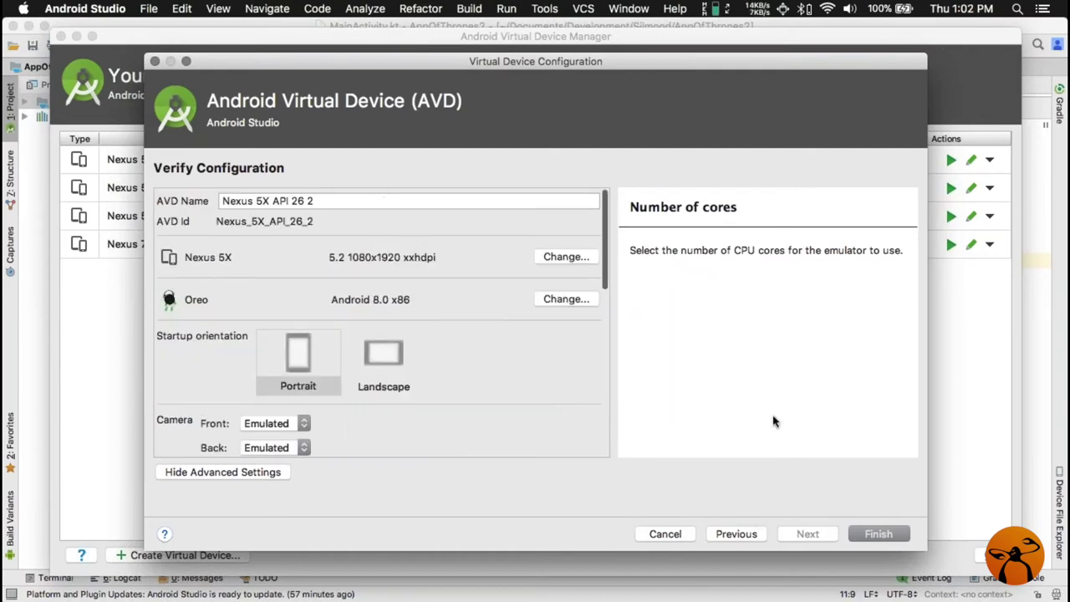
left_click(876, 533)
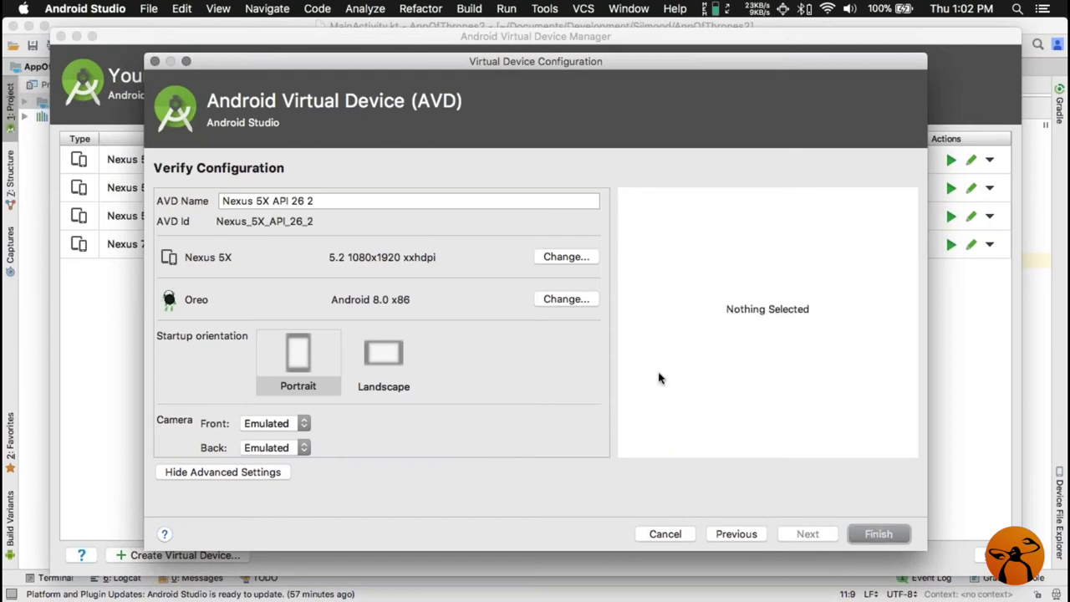
left_click(906, 531)
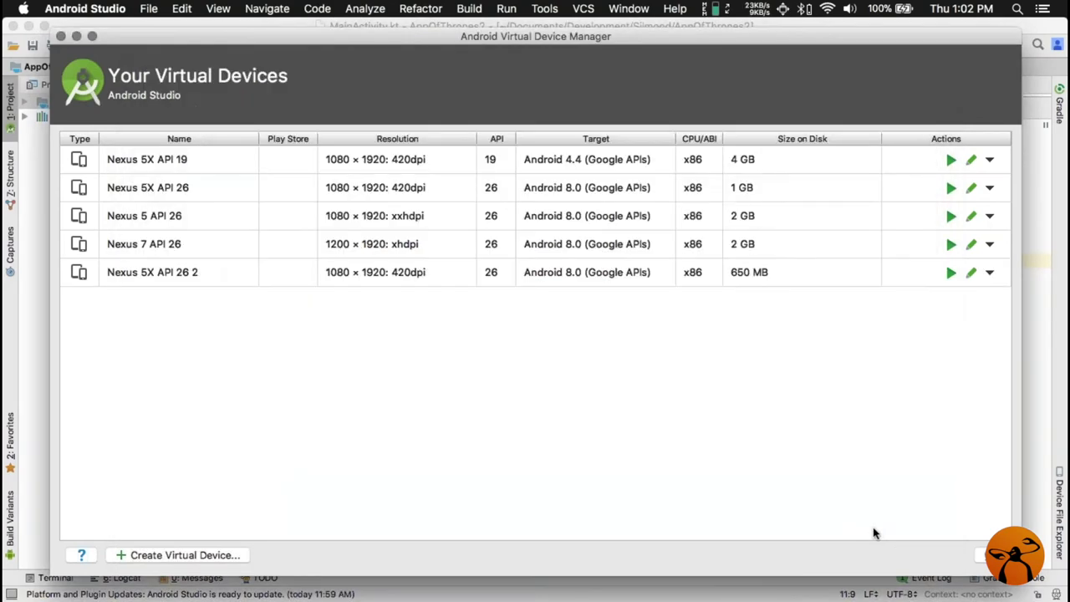
- Launch the existing Nexus 5X API 26 virtual device and rotate its emulator to portrait, moving it clear of the device names
left_click(163, 188)
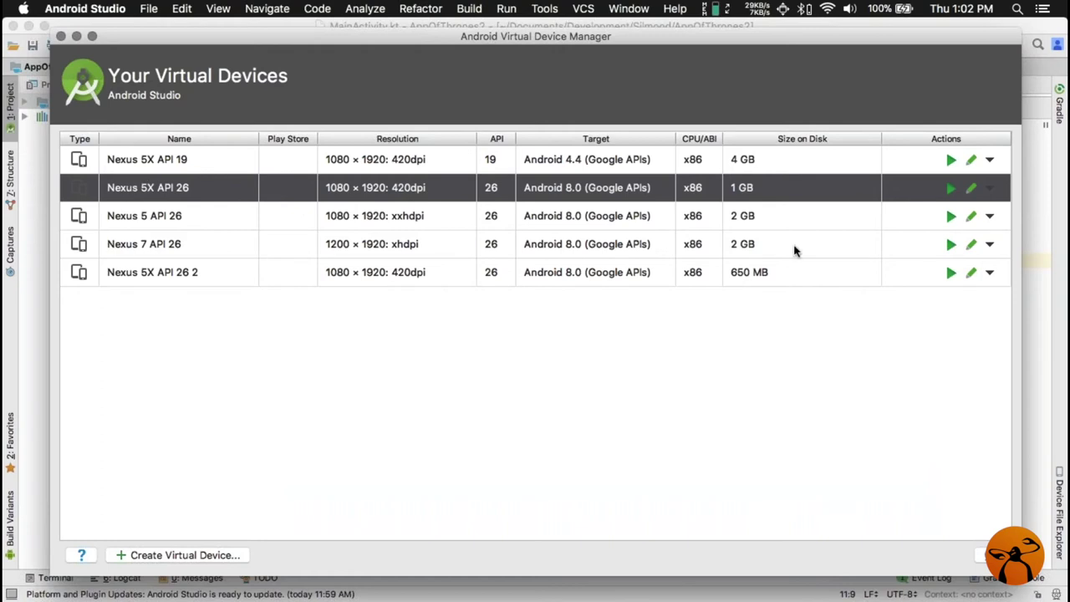
left_click(951, 192)
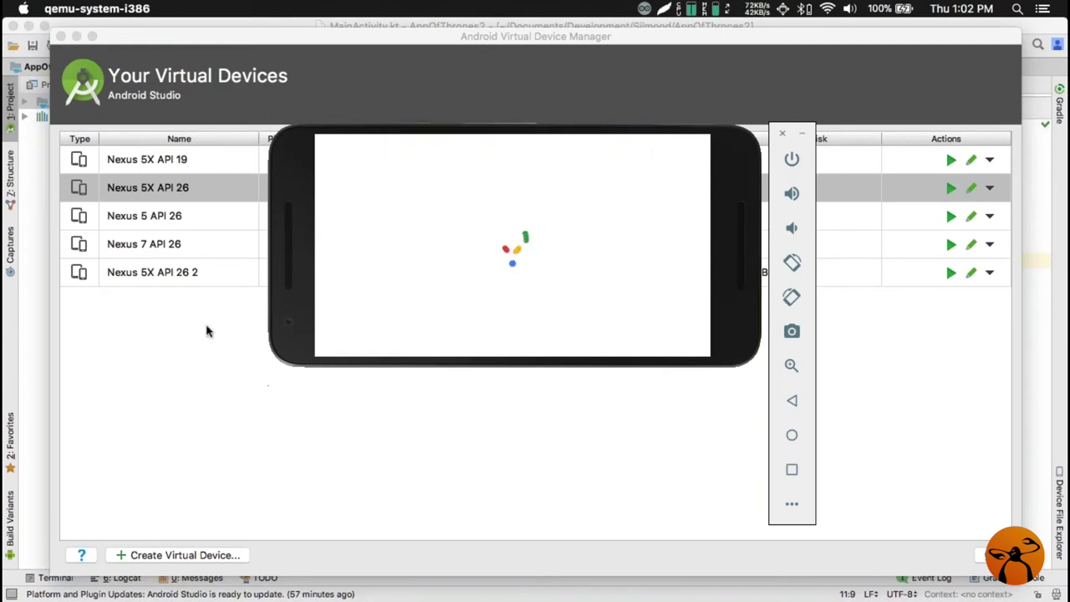
left_click(790, 298)
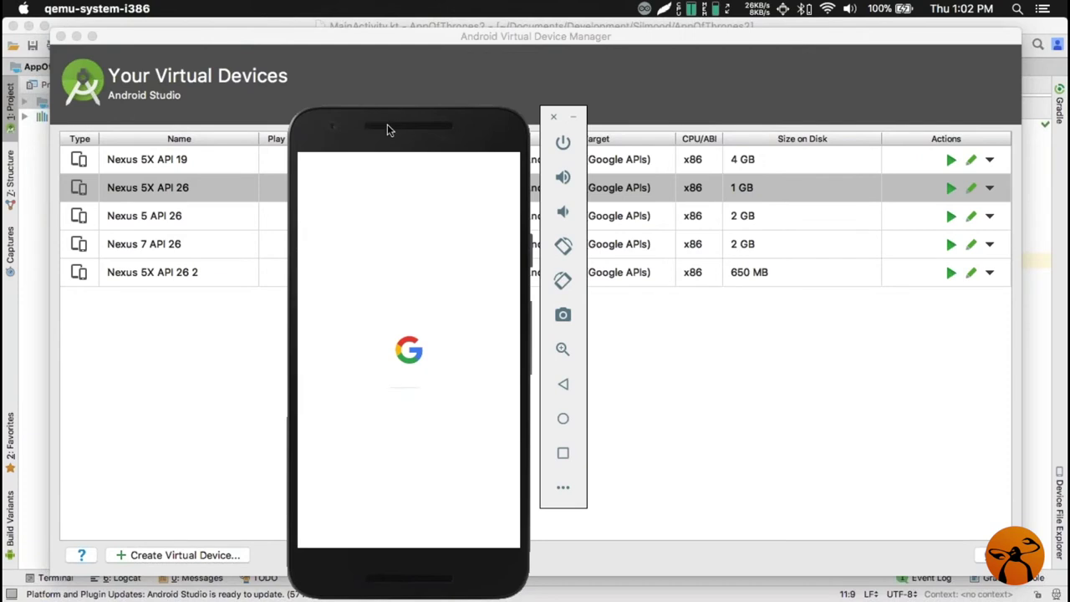
left_click_drag(387, 127, 676, 106)
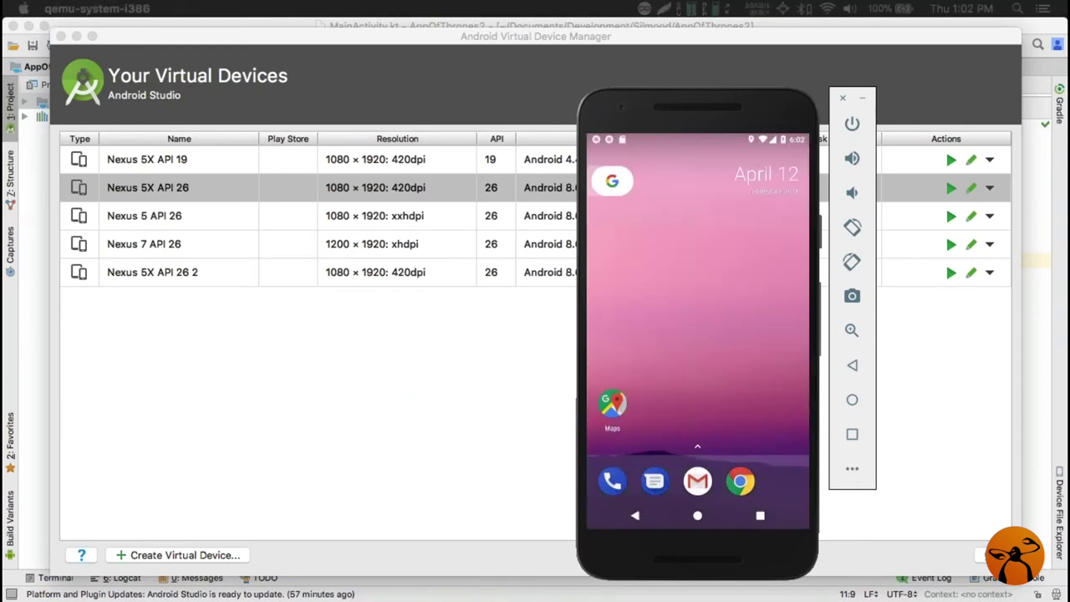
- Open the emulator's extended controls and review the location, cellular, battery and phone options
left_click(851, 468)
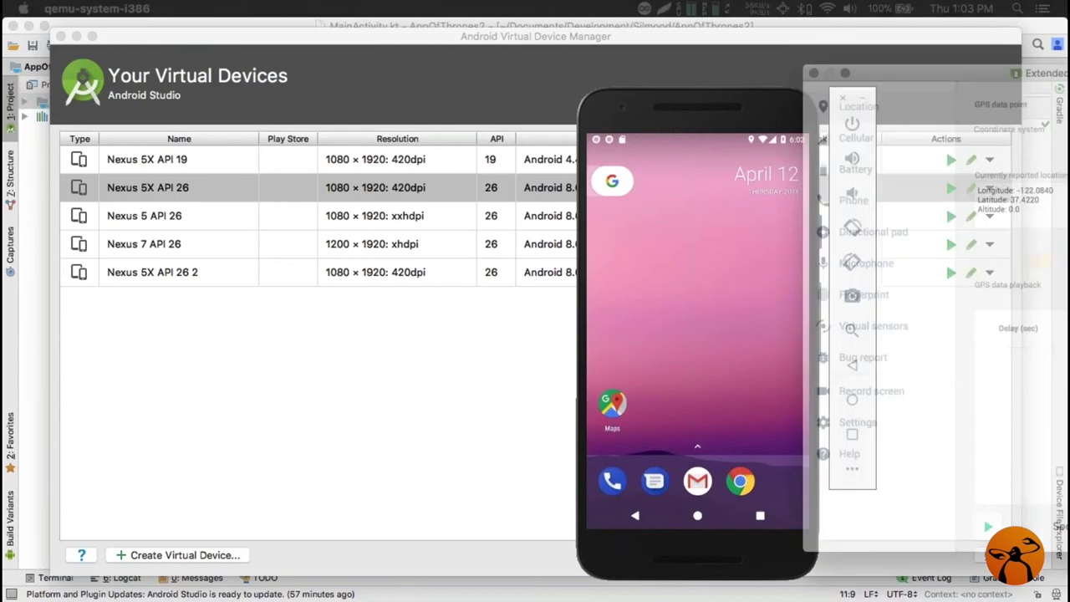
left_click_drag(866, 52, 629, 78)
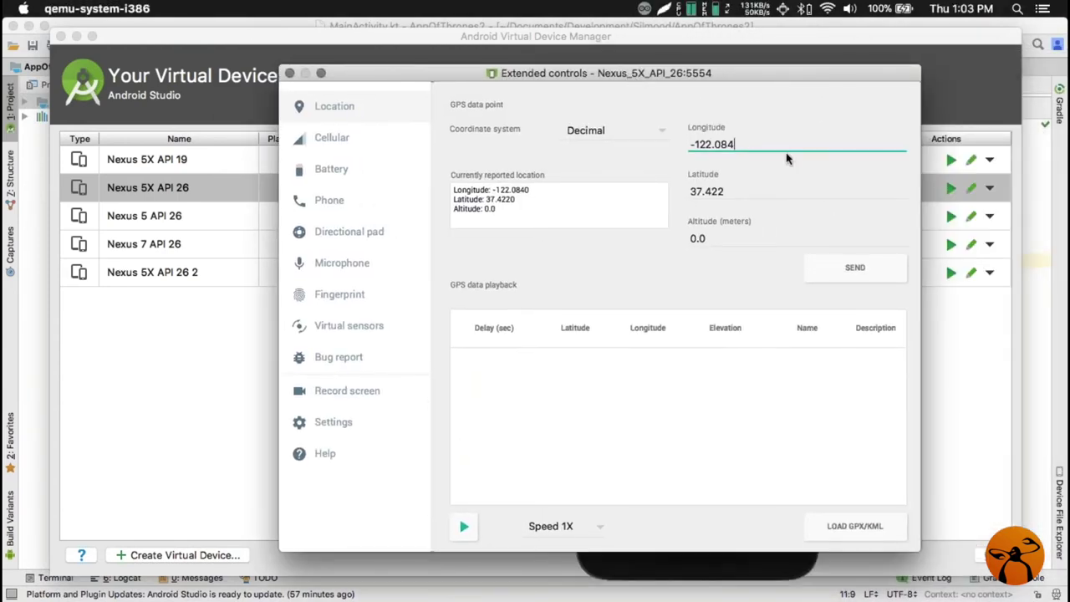
double_click(747, 189)
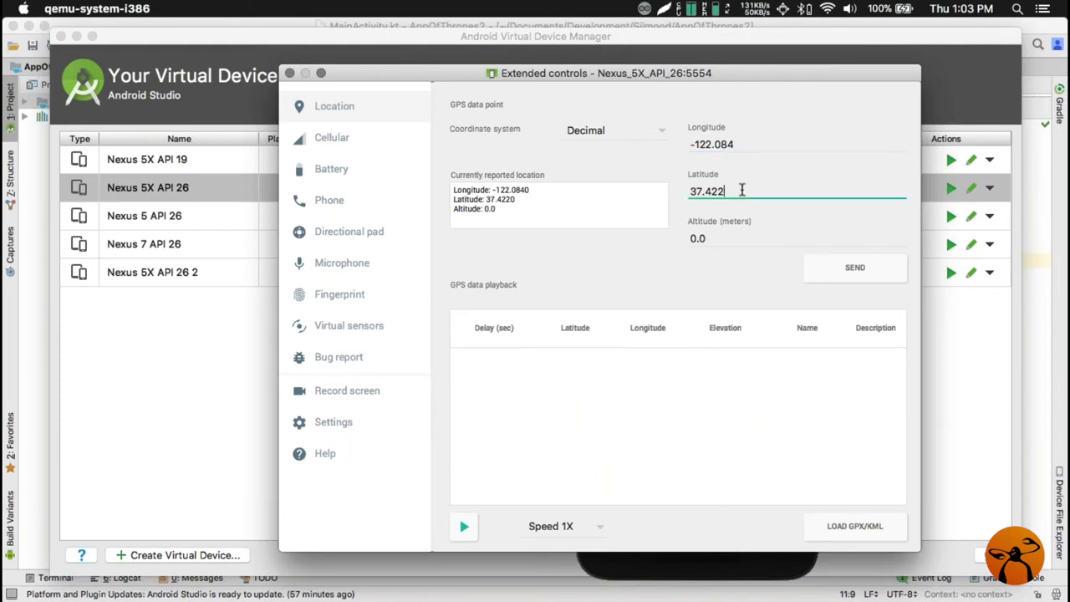
left_click(304, 144)
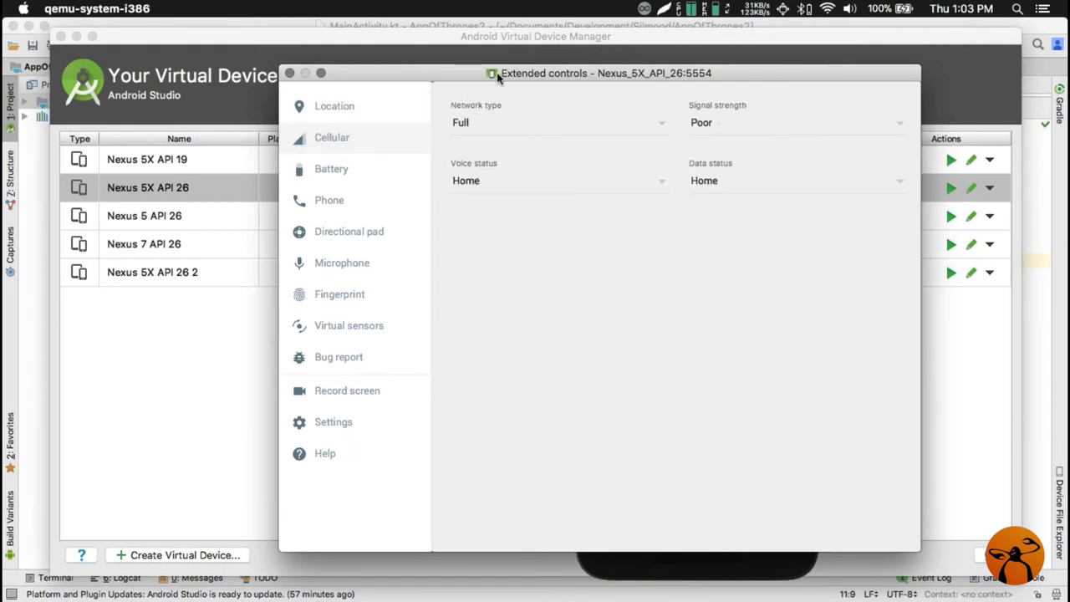
left_click(351, 169)
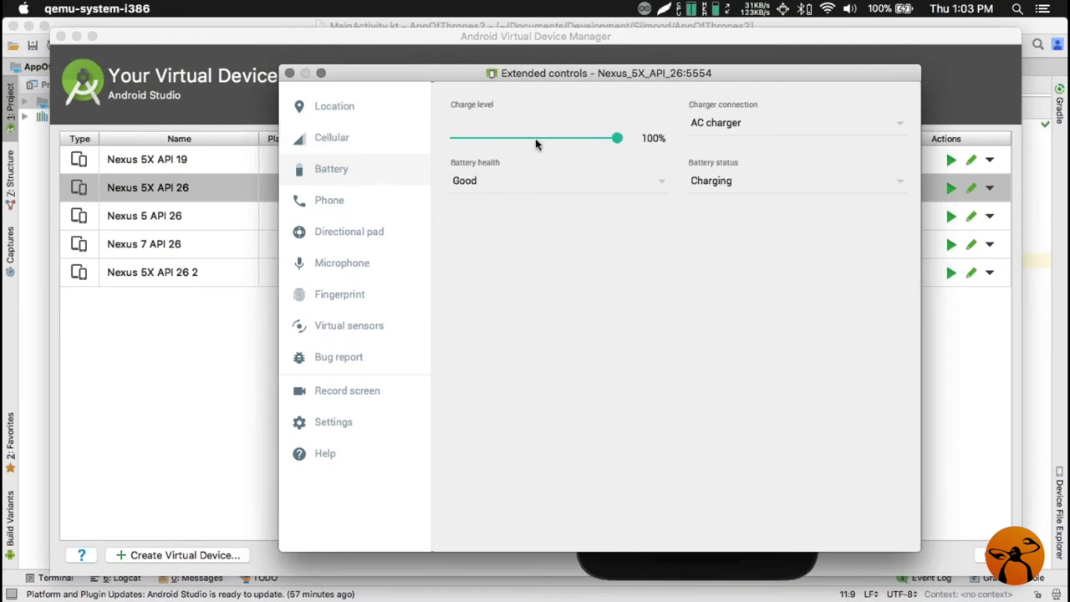
left_click(331, 199)
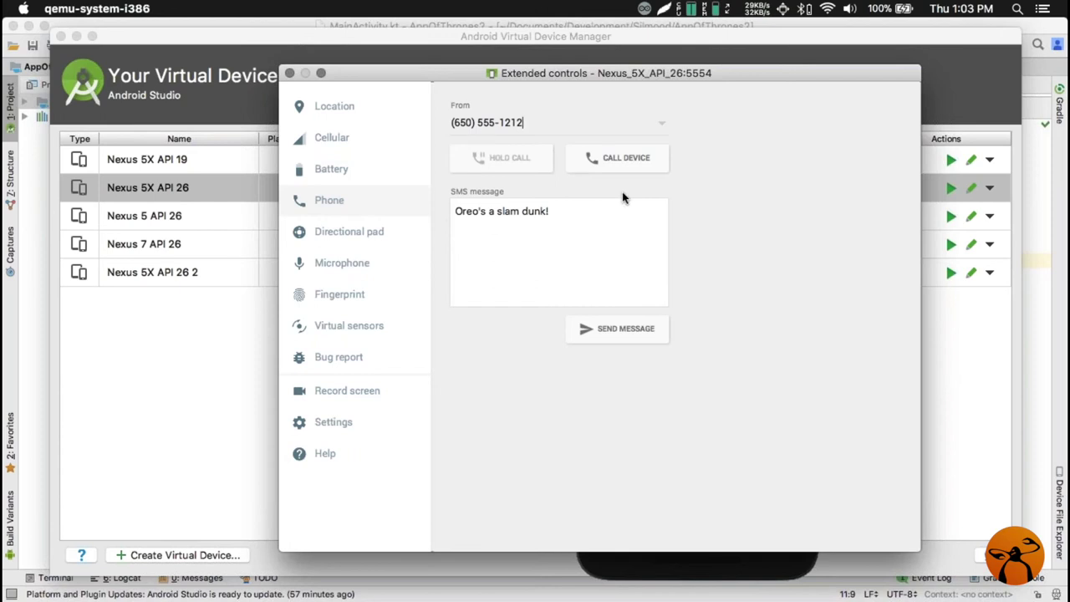
- Review the extended controls for directional pad, microphone, fingerprint, virtual sensors, bug report and screen recording
left_click(339, 231)
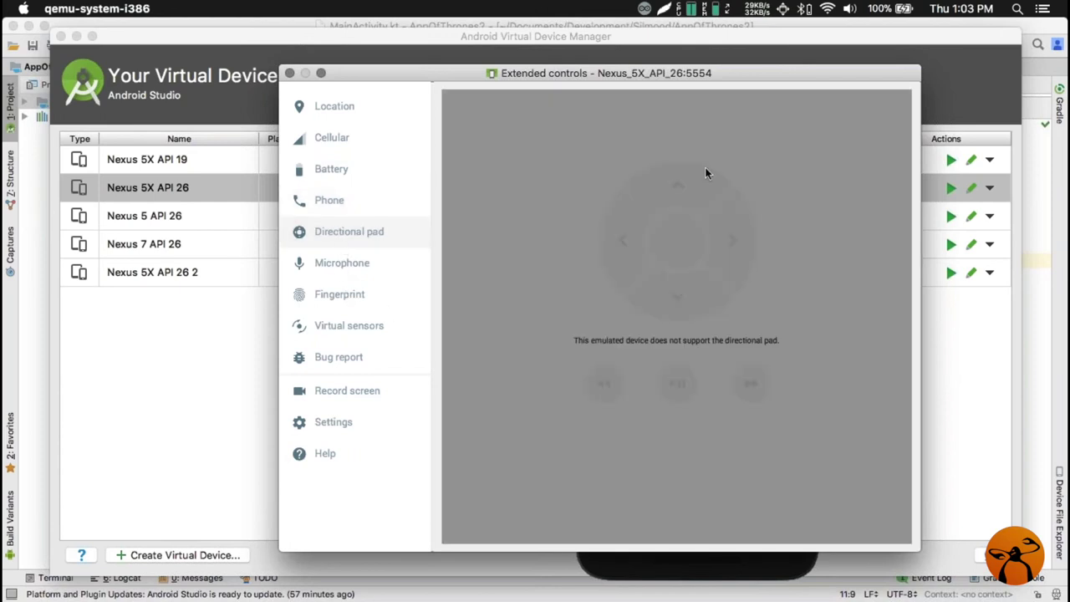
left_click(323, 264)
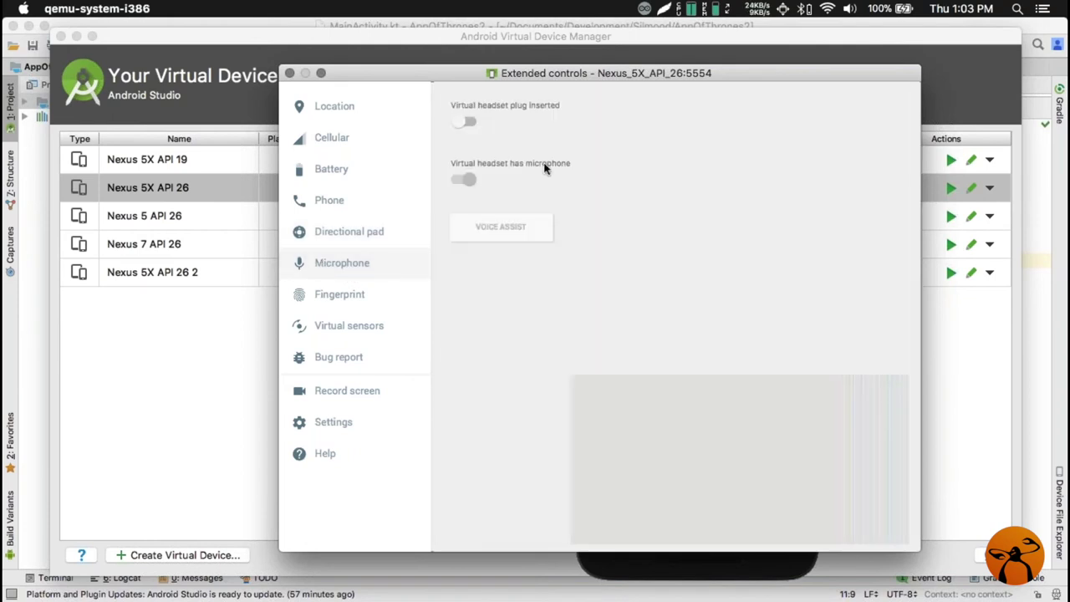
left_click(339, 299)
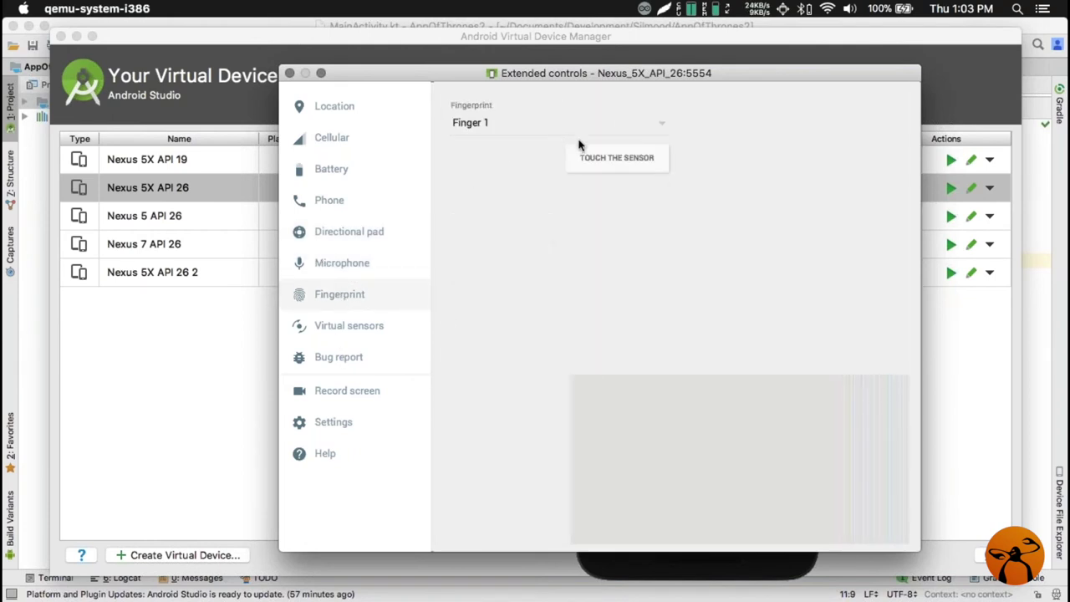
left_click(358, 331)
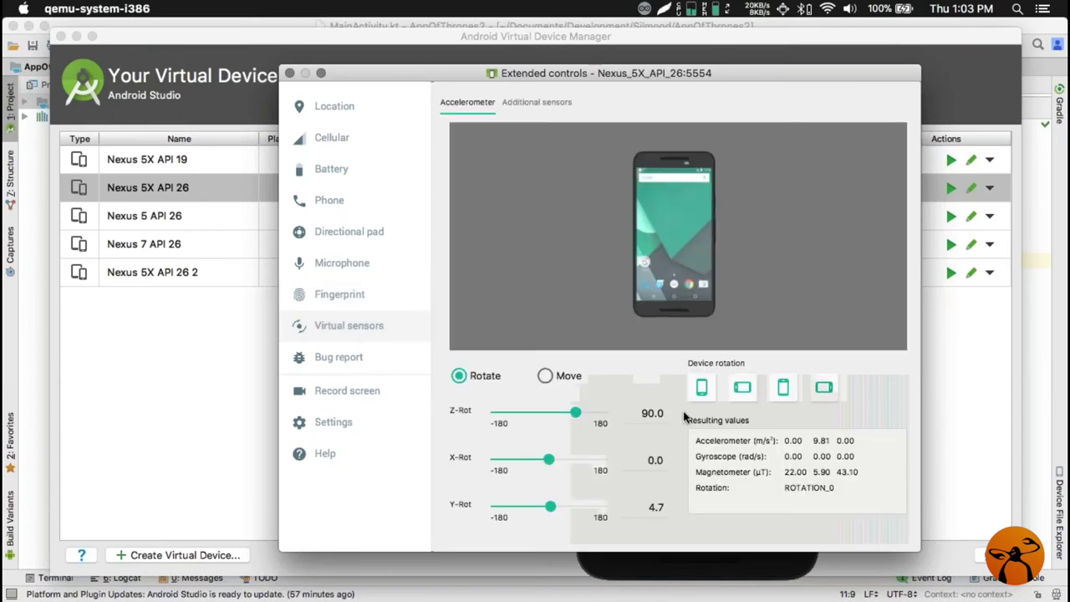
left_click(345, 357)
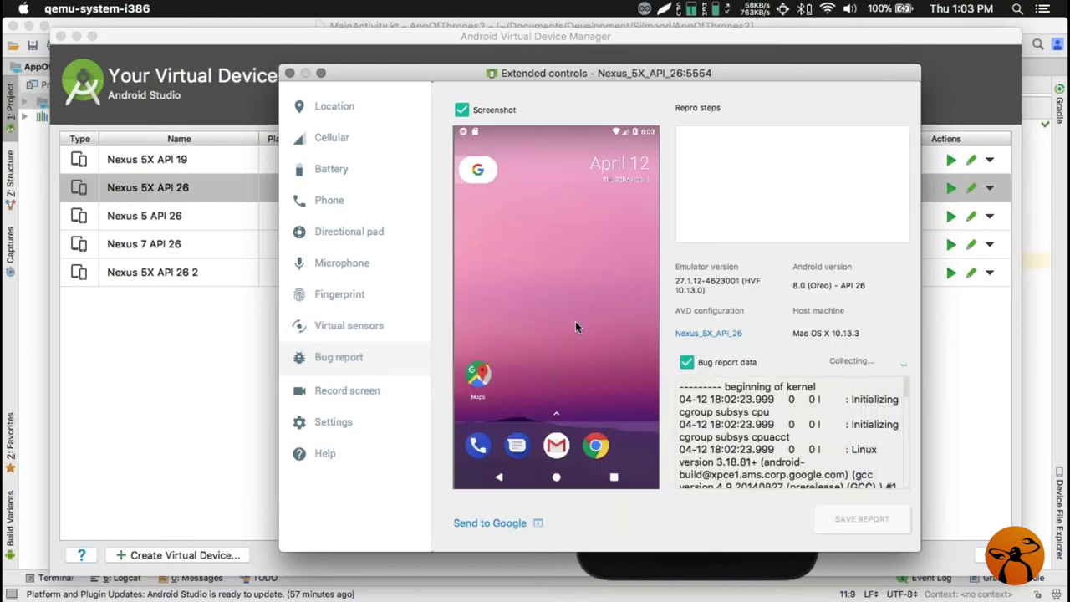
left_click(360, 396)
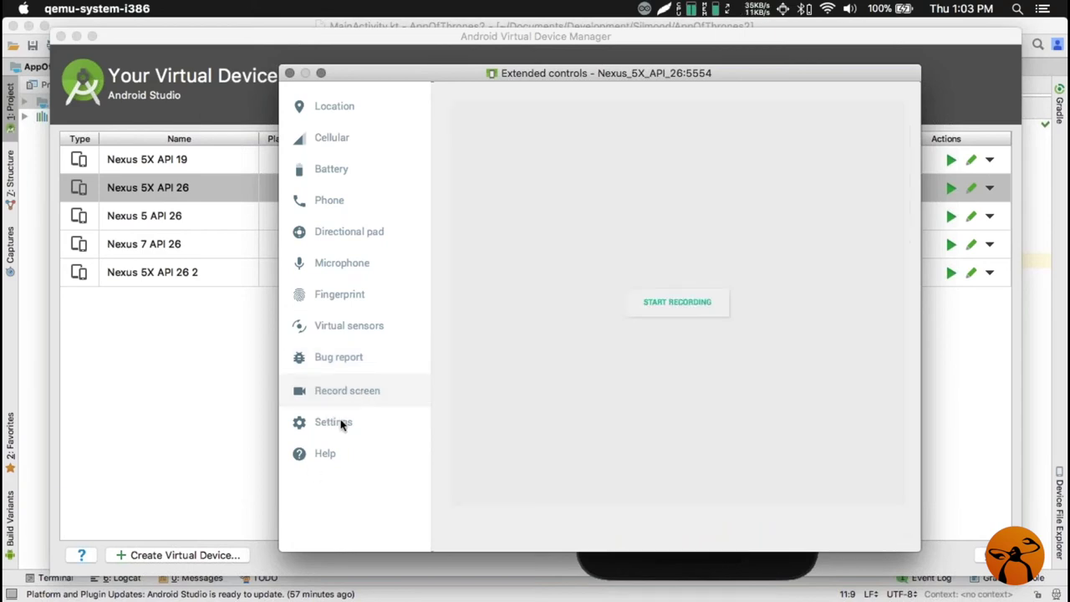
- Review the emulator's general and proxy settings, and close the extended controls to return to the device
left_click(358, 425)
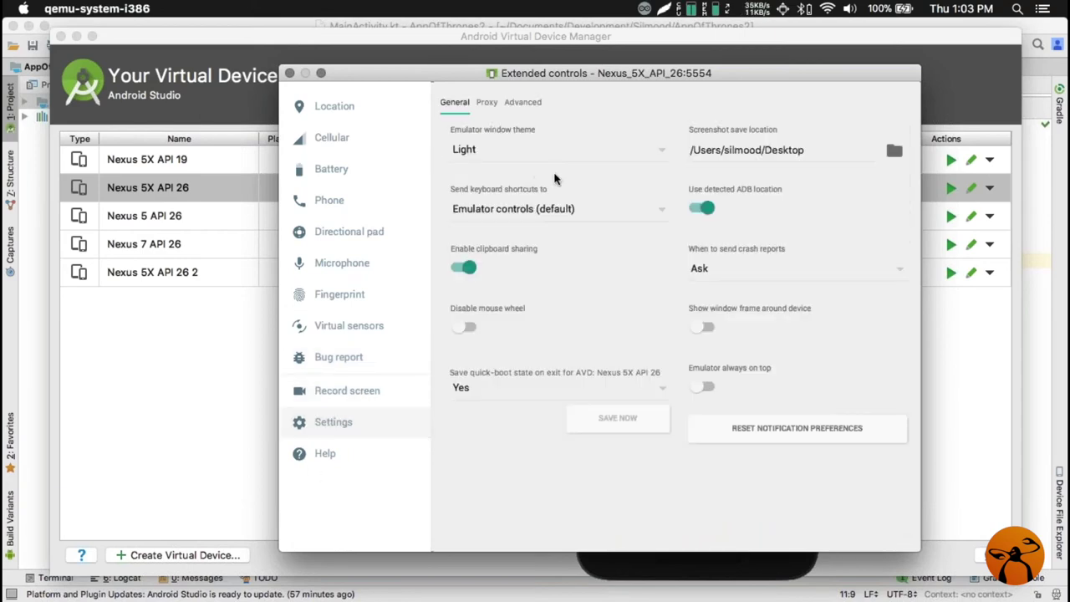
left_click(484, 102)
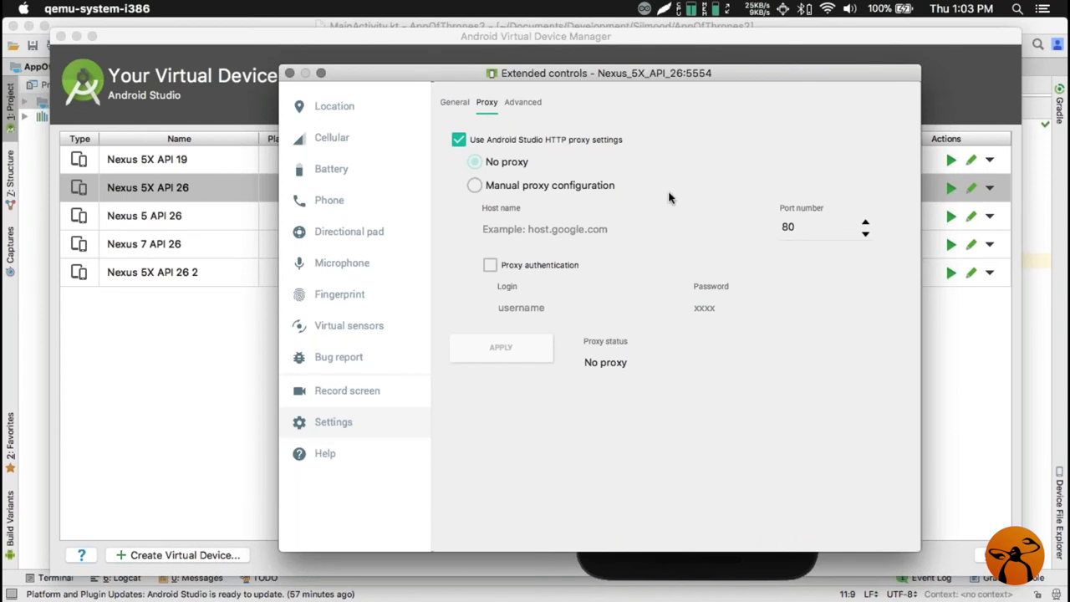
left_click(449, 105)
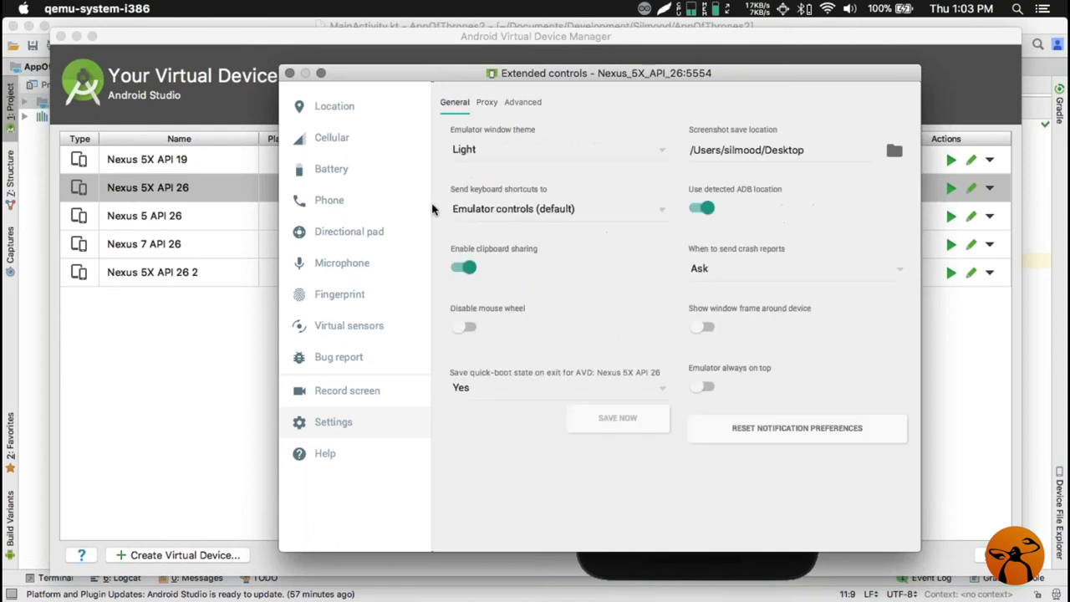
left_click(289, 73)
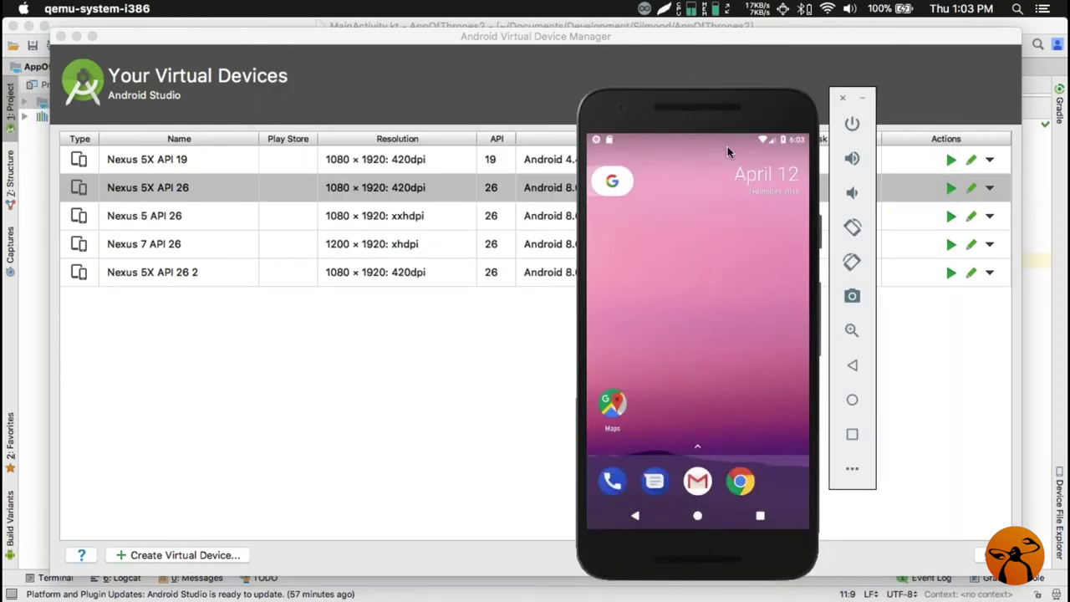
left_click_drag(605, 105, 640, 85)
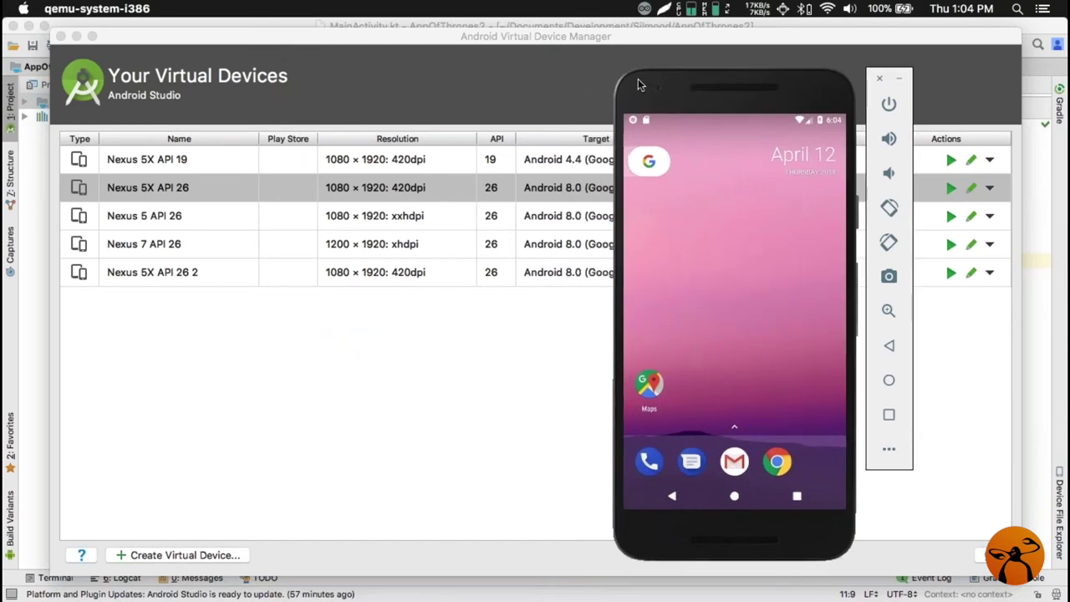